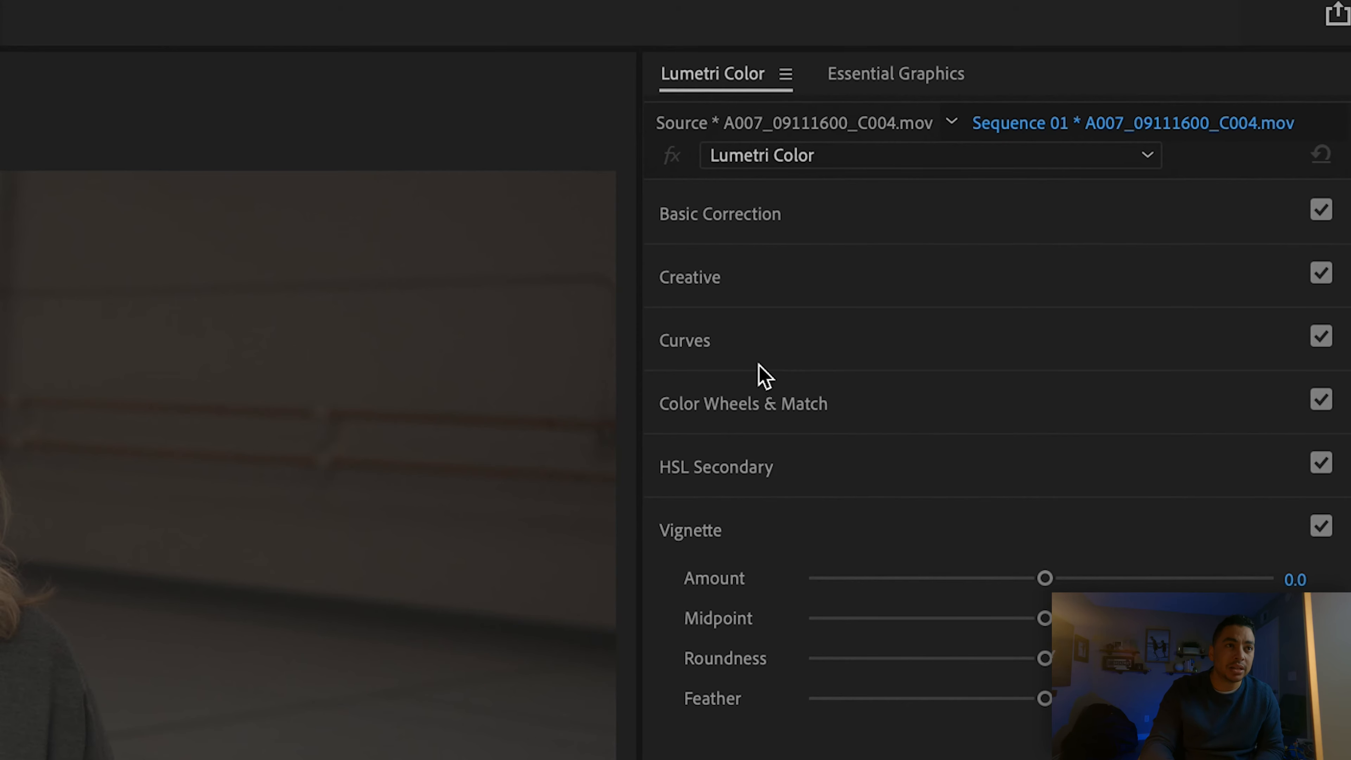
Add a point in the shadow quarter of the white RGB curve and pull it below the diagonal to darken the shadows
click(772, 342)
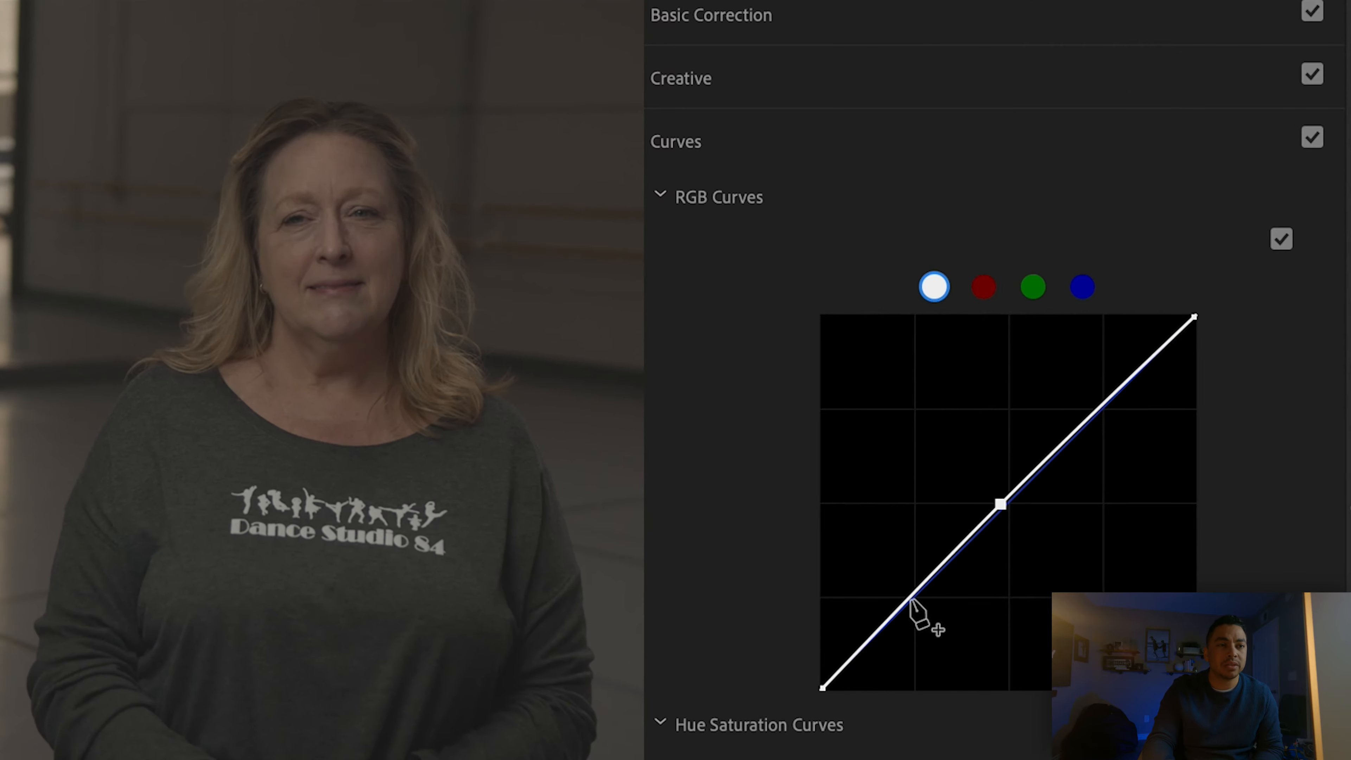
click(912, 599)
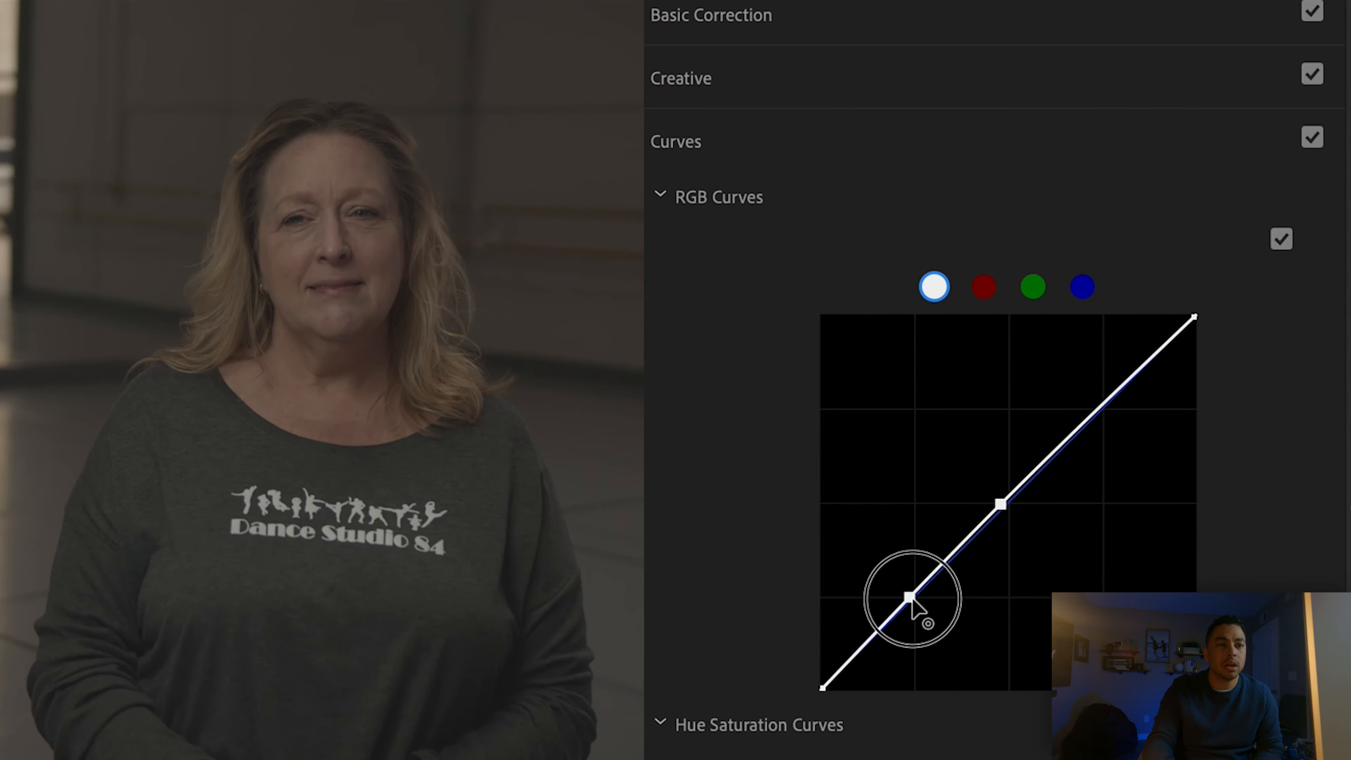
drag(913, 600, 929, 603)
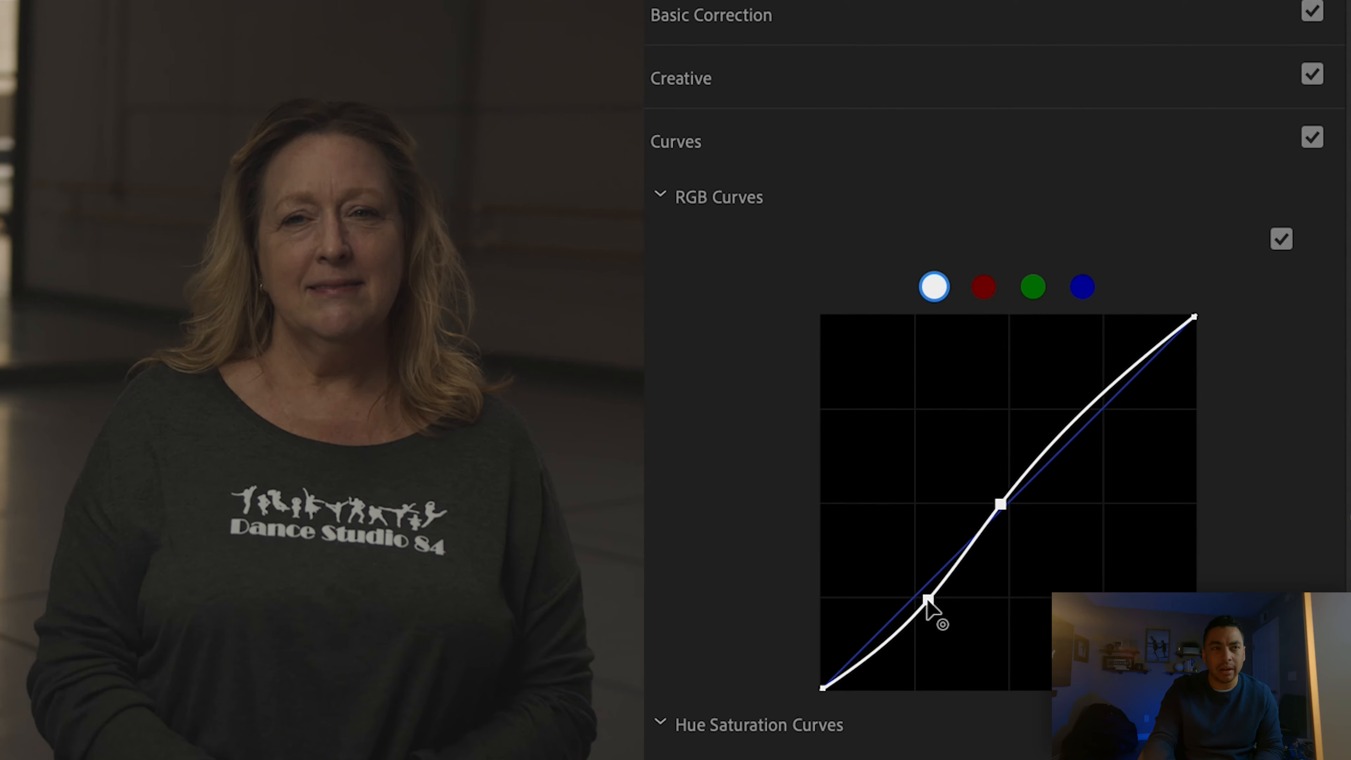
In Basic Correction, raise Exposure to 0.7 and Contrast to 26.7
click(863, 16)
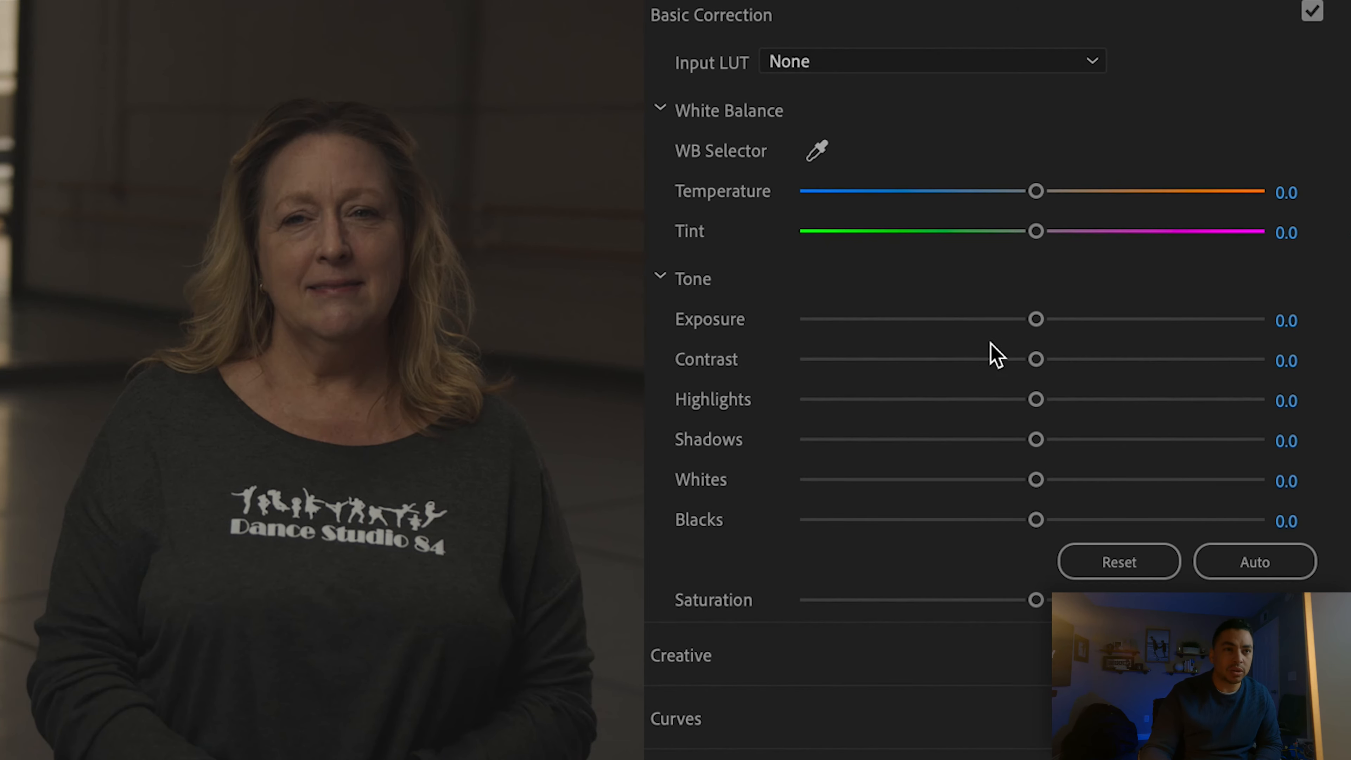
drag(1039, 322, 1065, 323)
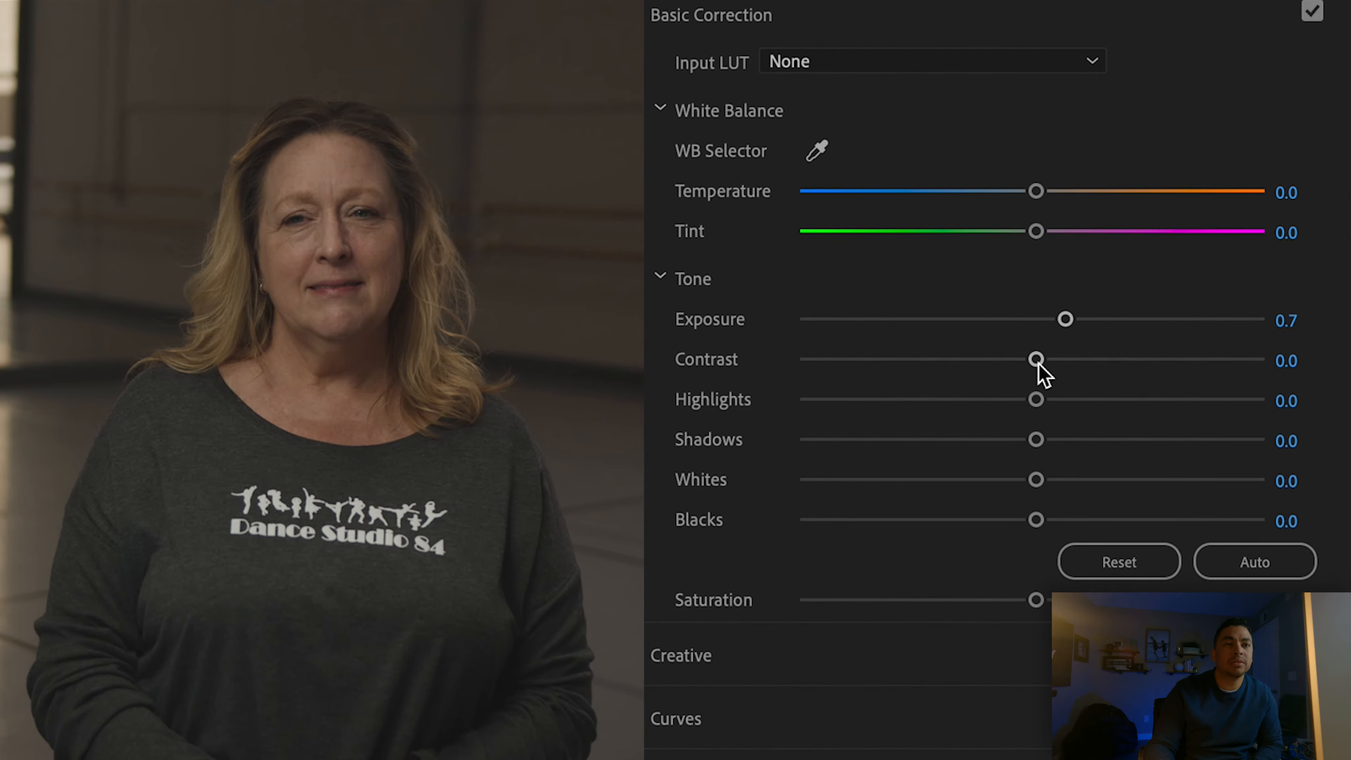
drag(1038, 361, 1094, 359)
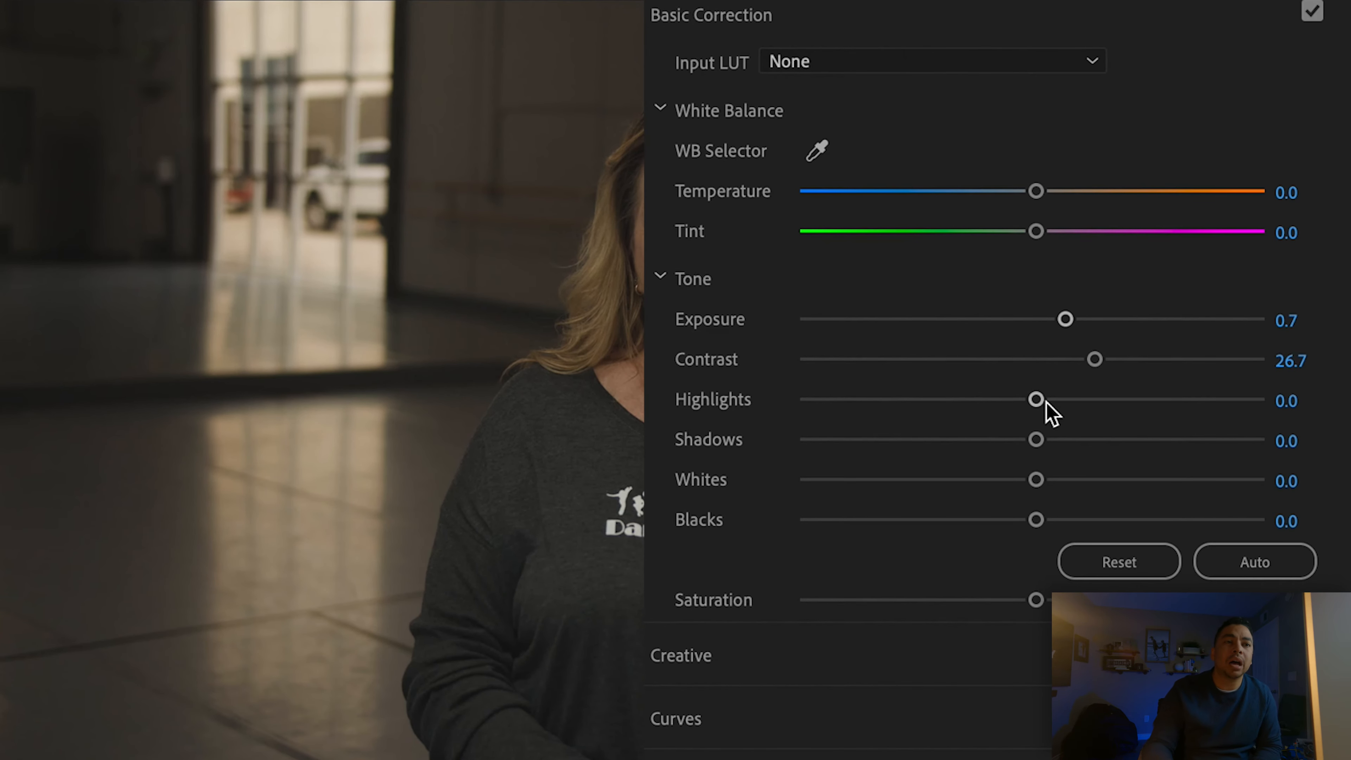
Balance the clip's tone with Highlights at -39.3, Shadows at 26.1 and Blacks at -16.2
drag(1041, 400, 930, 402)
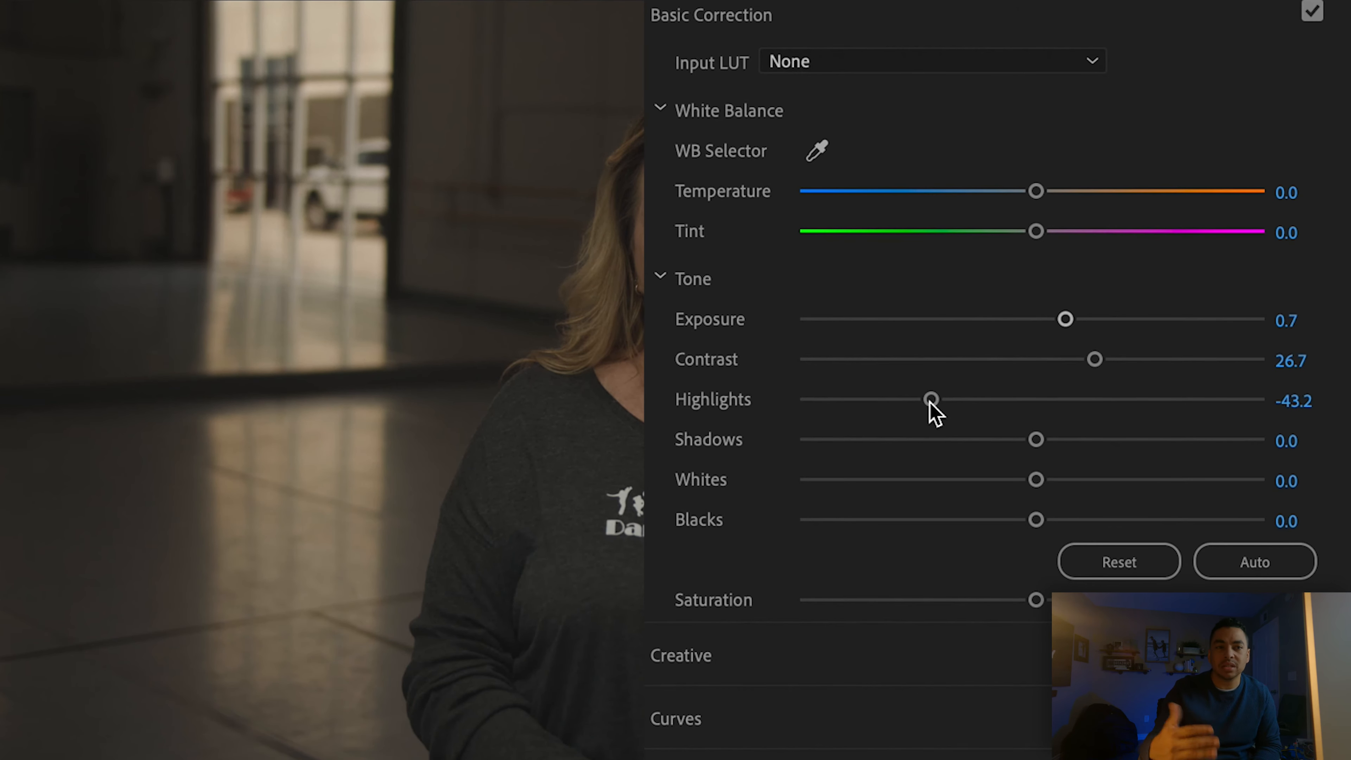
drag(931, 400, 941, 405)
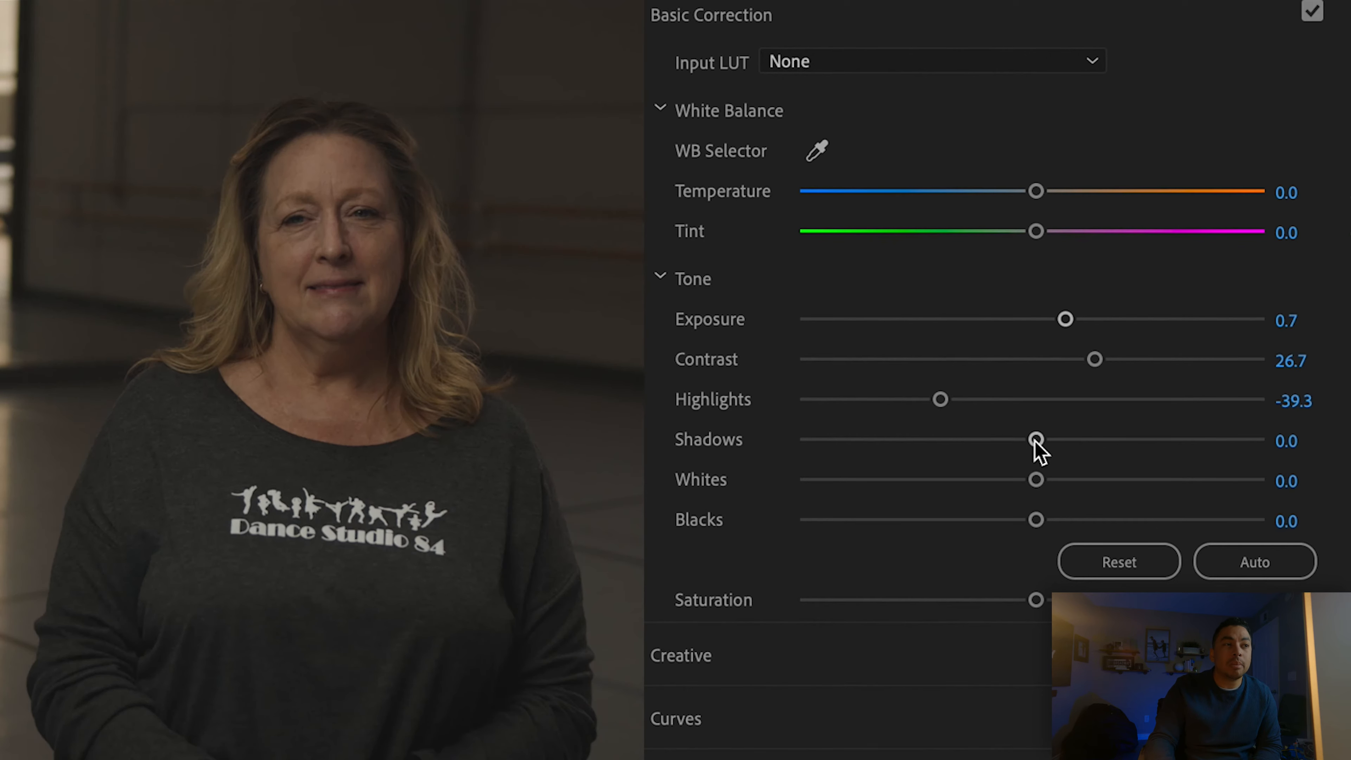
drag(1035, 441, 1093, 442)
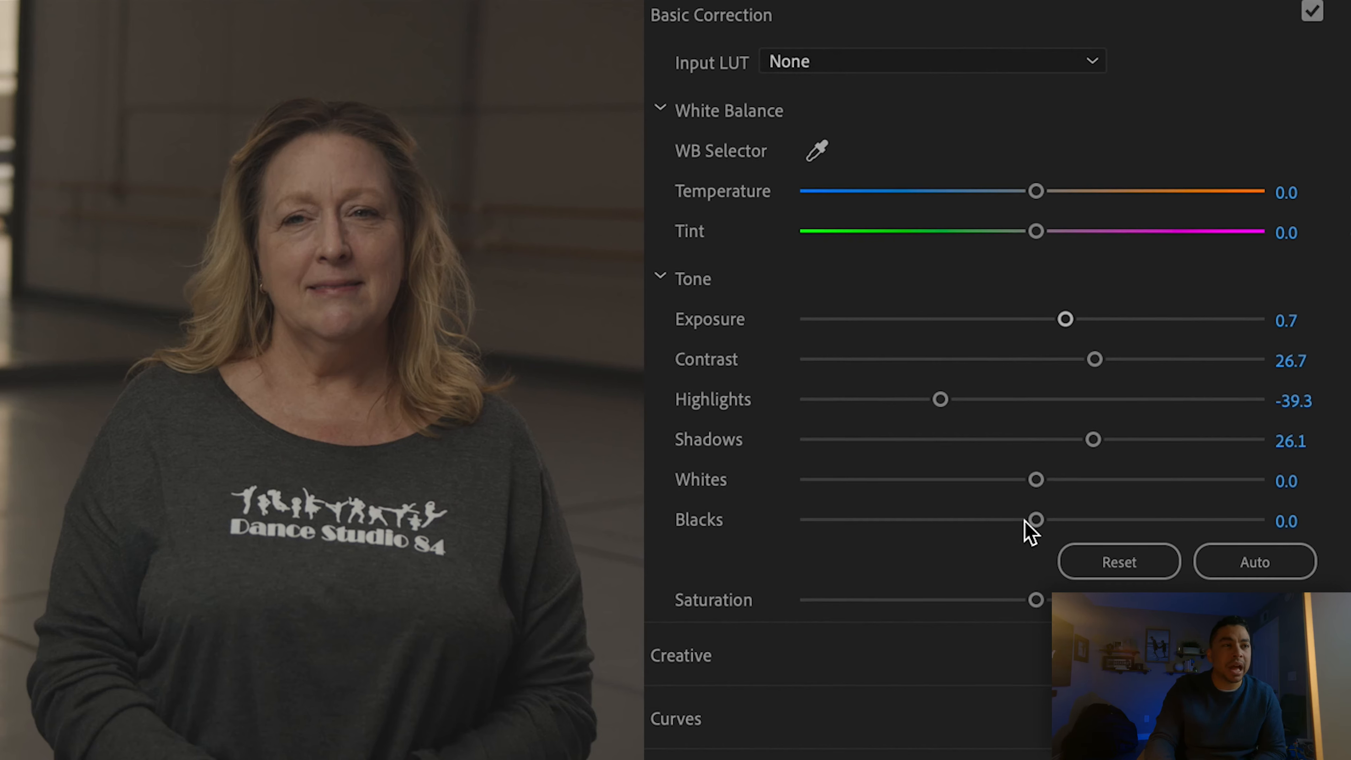
drag(1036, 520, 993, 521)
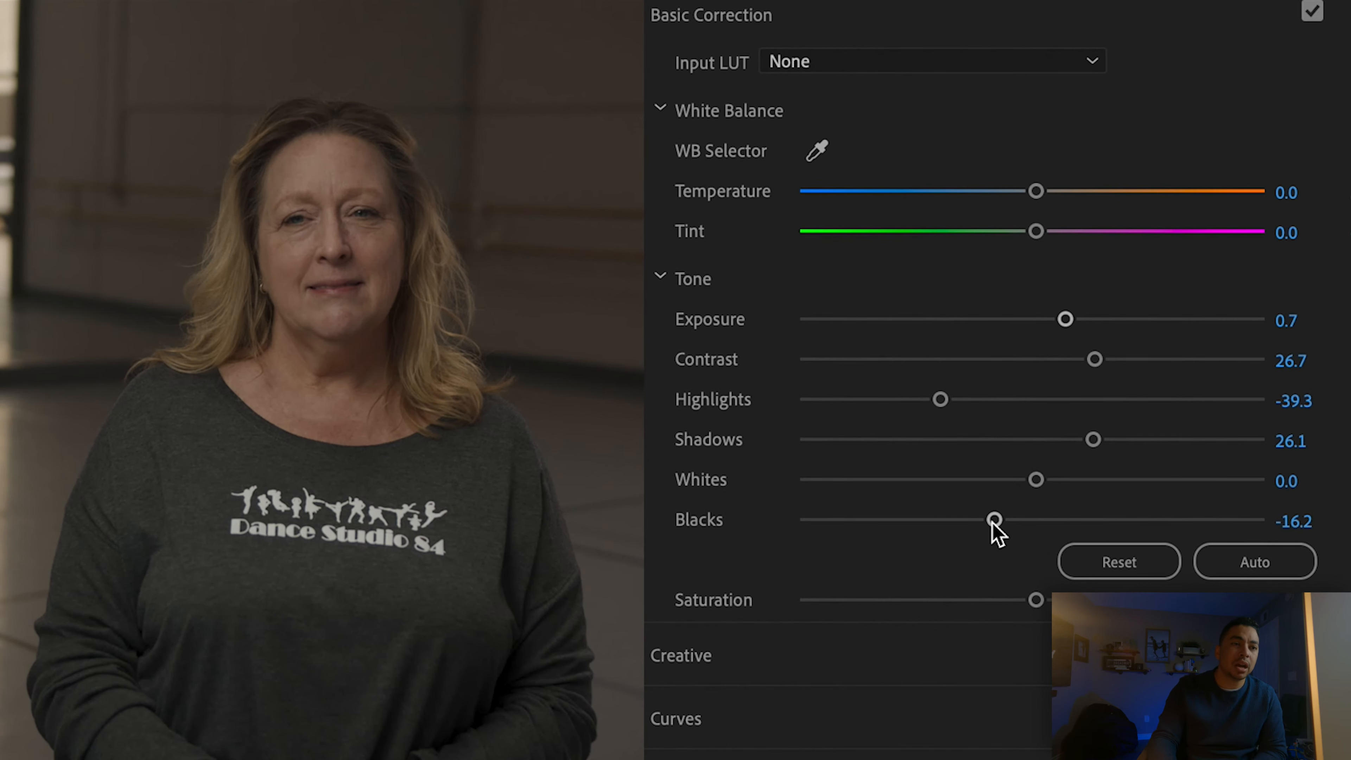
In the Creative adjustments, set Sharpen to 34.7 and Vibrance to 32.0, and raise Saturation moderately above 100
click(786, 657)
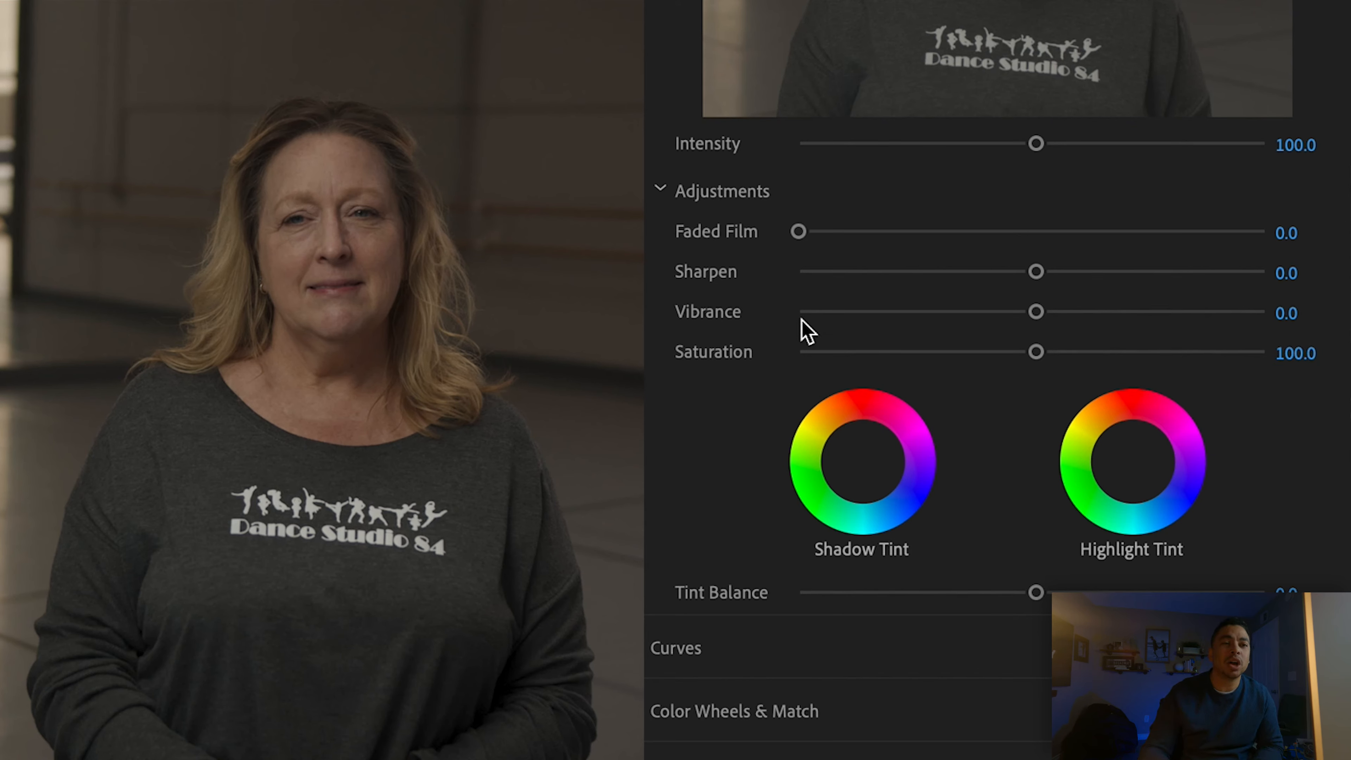
click(1055, 271)
drag(1056, 272, 1096, 271)
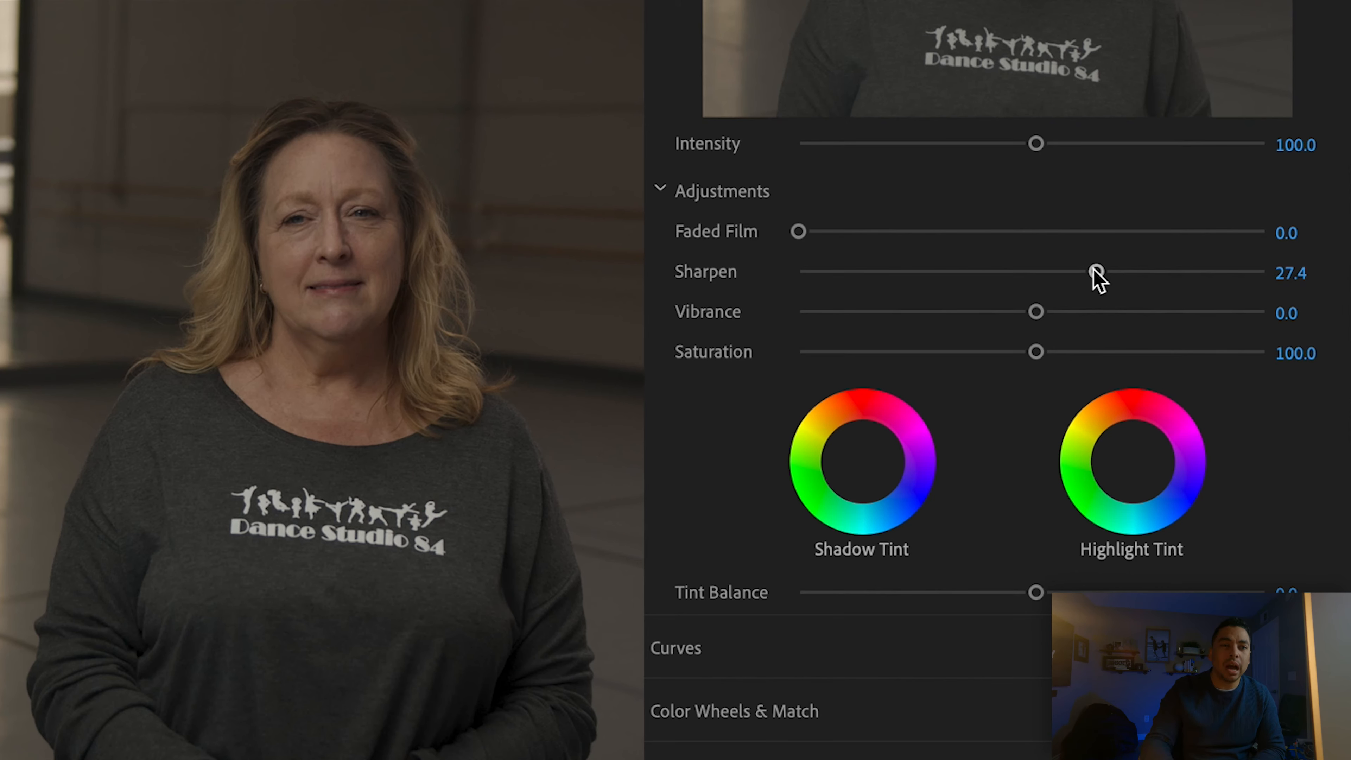
drag(1093, 272, 1109, 271)
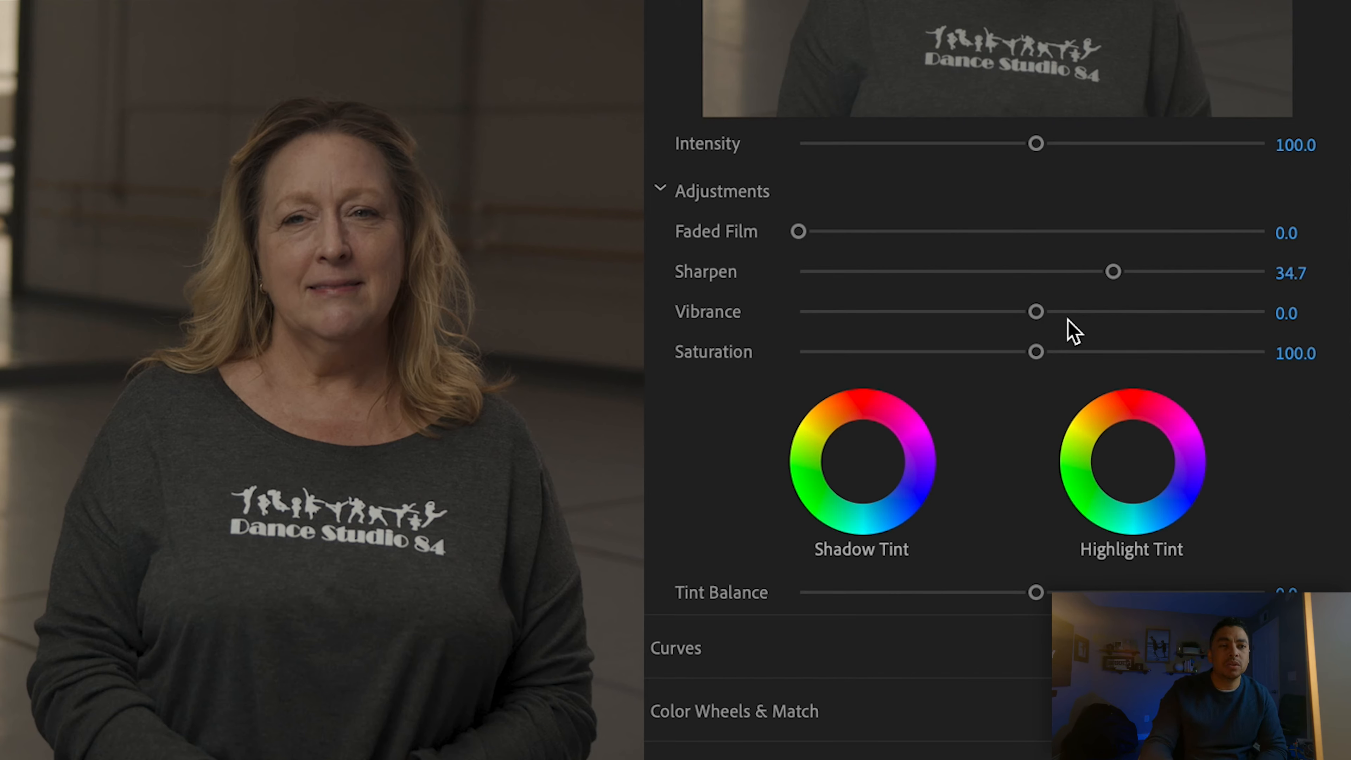
drag(1037, 313, 1107, 315)
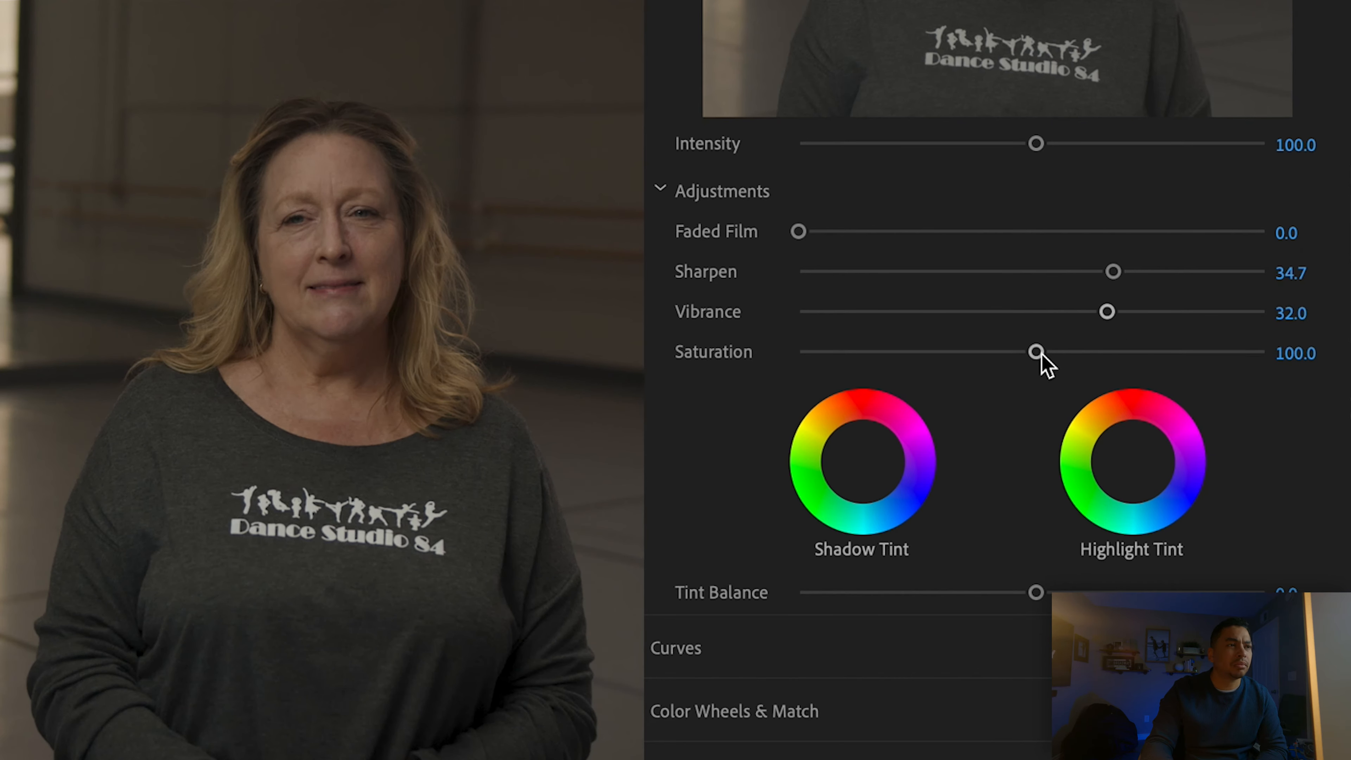
drag(1041, 354, 1098, 354)
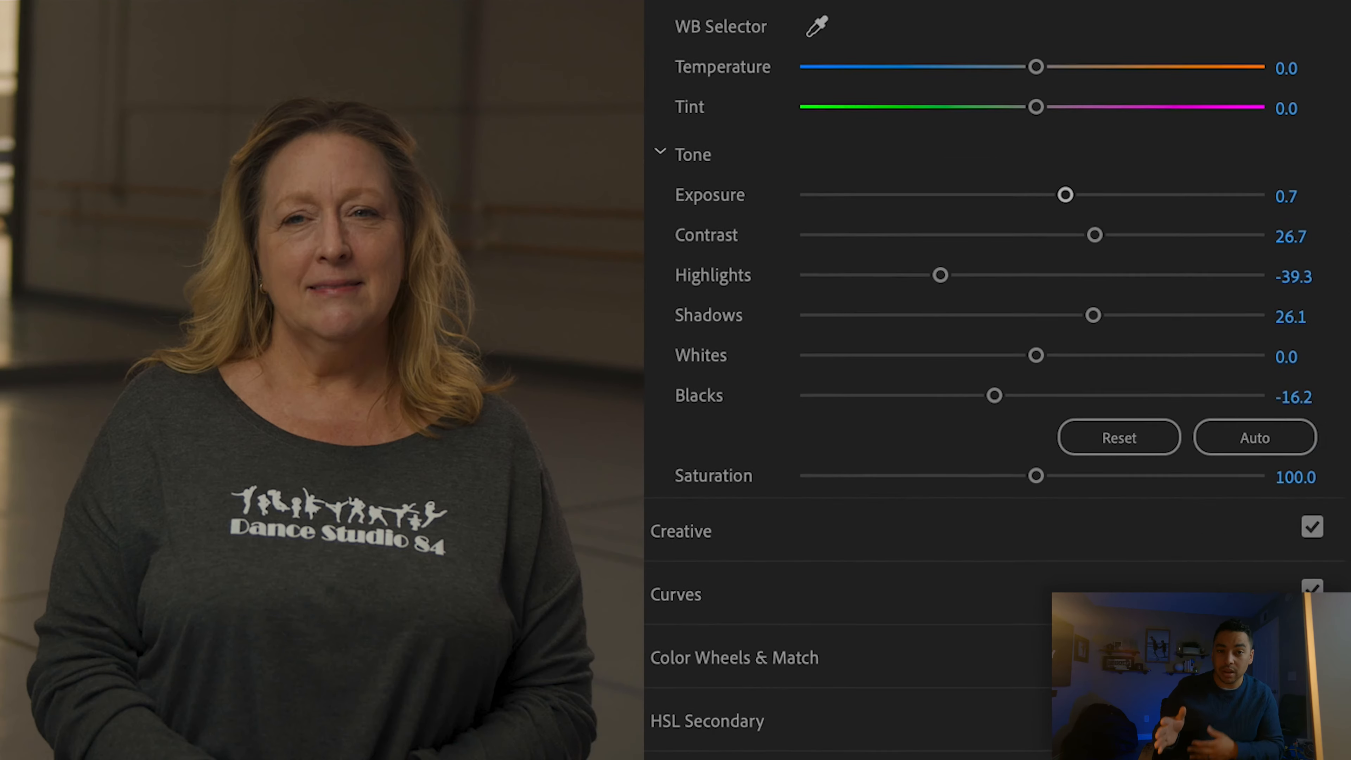
Cool the clip's white balance to a Temperature of -8.9 and shift Tint very slightly towards green
scroll(875, 9, up, 3)
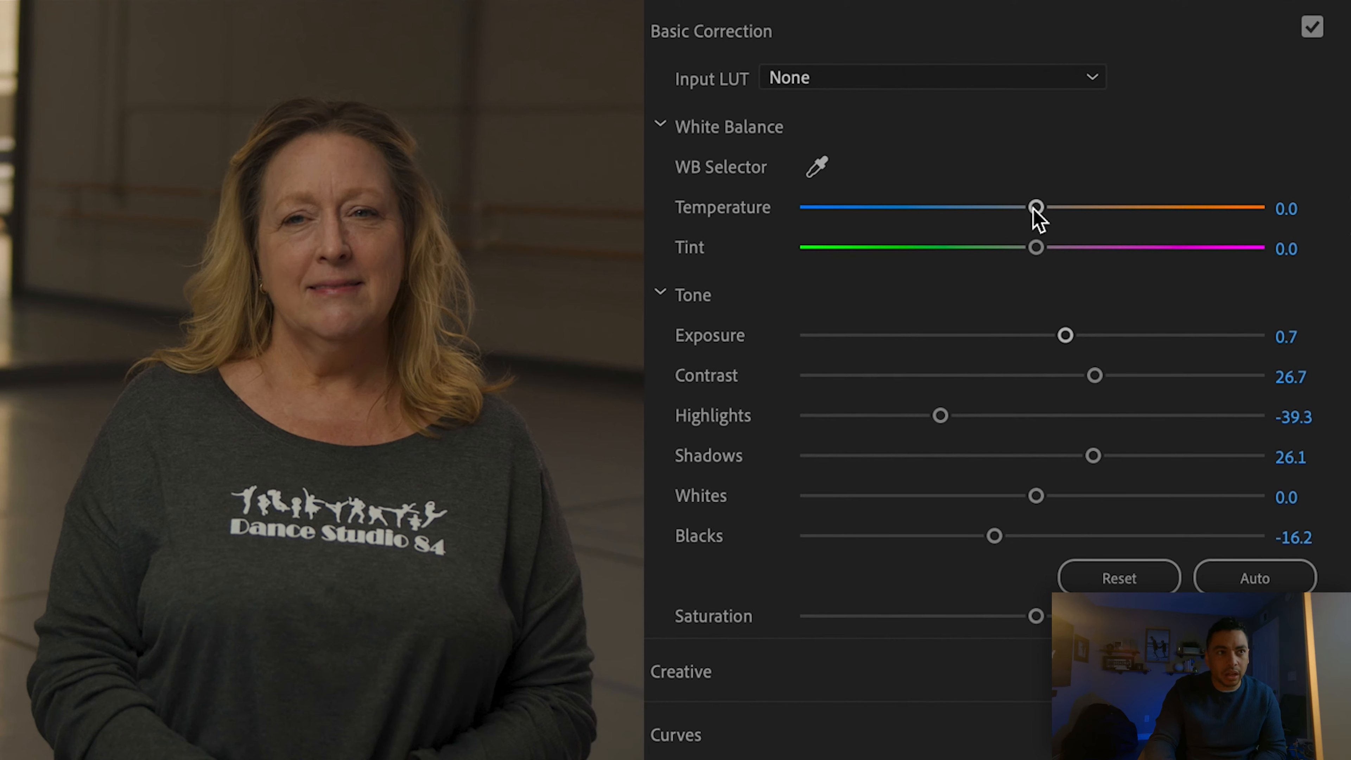
drag(1031, 208, 1017, 208)
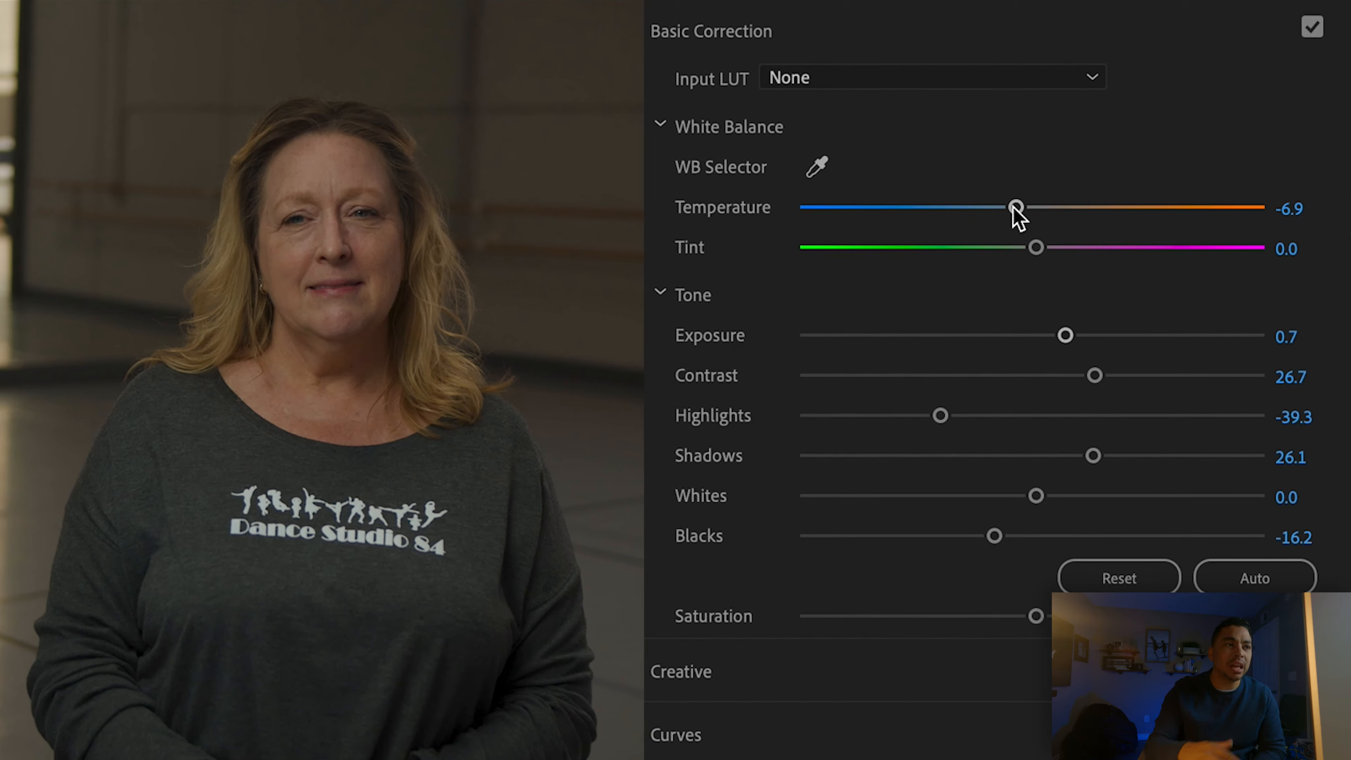
mouse_move(1016, 209)
mouse_down()
mouse_move(881, 205)
mouse_move(1119, 213)
mouse_move(1008, 216)
mouse_up()
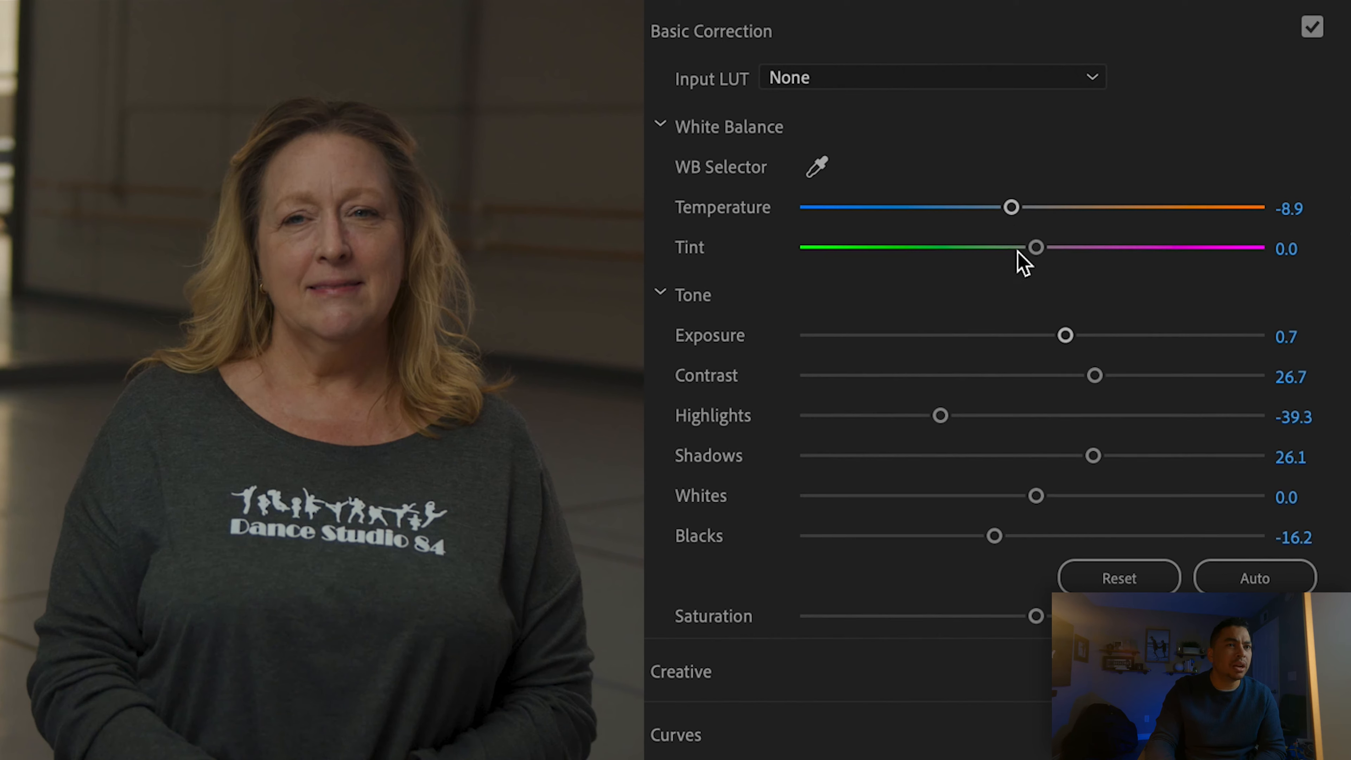
drag(1034, 247, 1030, 246)
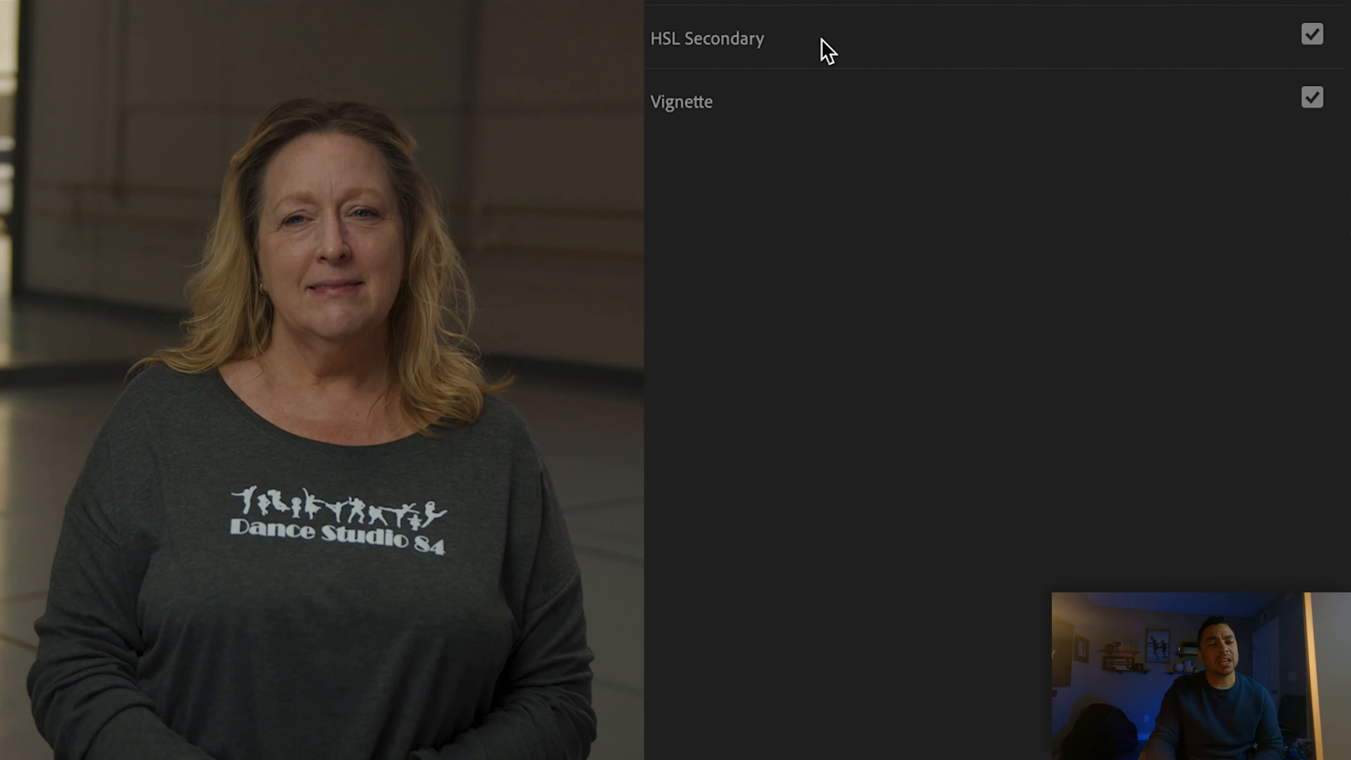
Key the skin tone in HSL Secondary by sampling the woman's forehead, and show the mask as Color/Gray
click(823, 48)
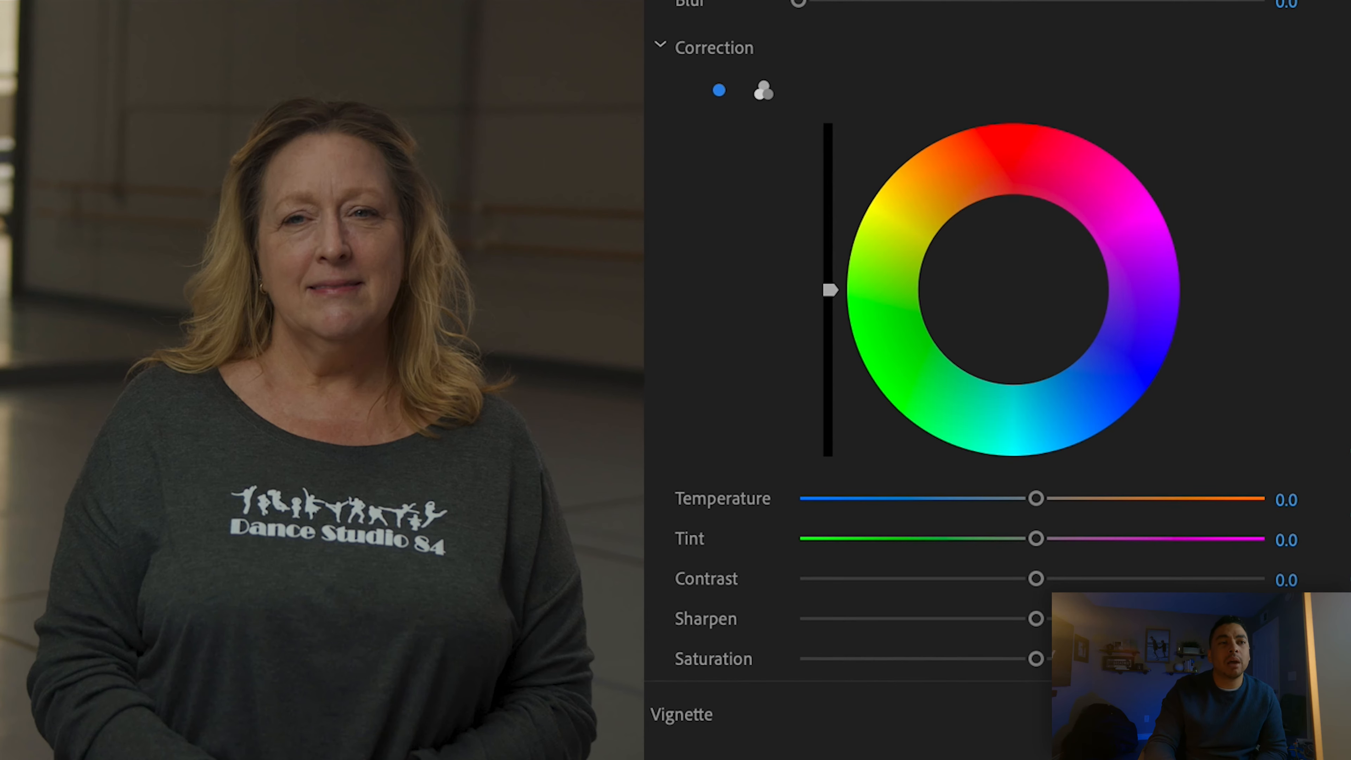
scroll(886, 155, up, 10)
click(882, 147)
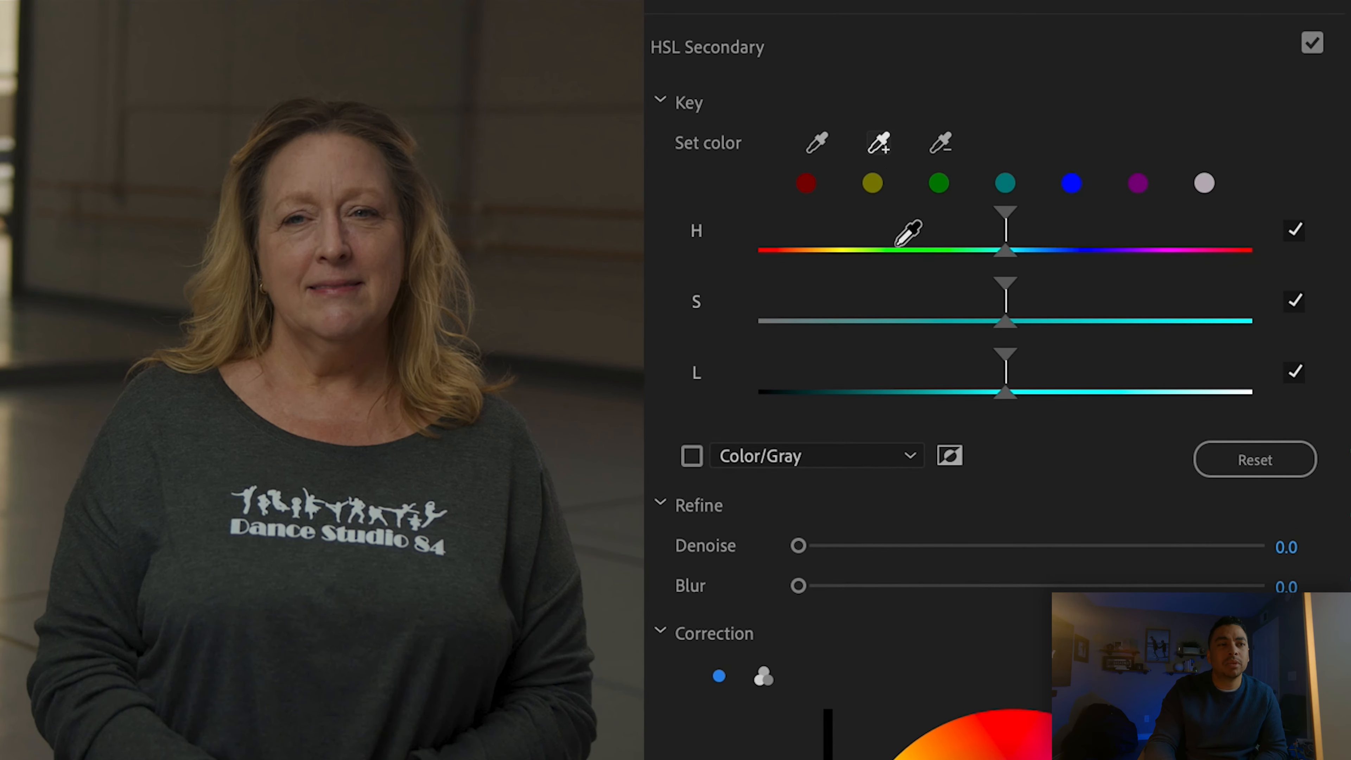
click(329, 173)
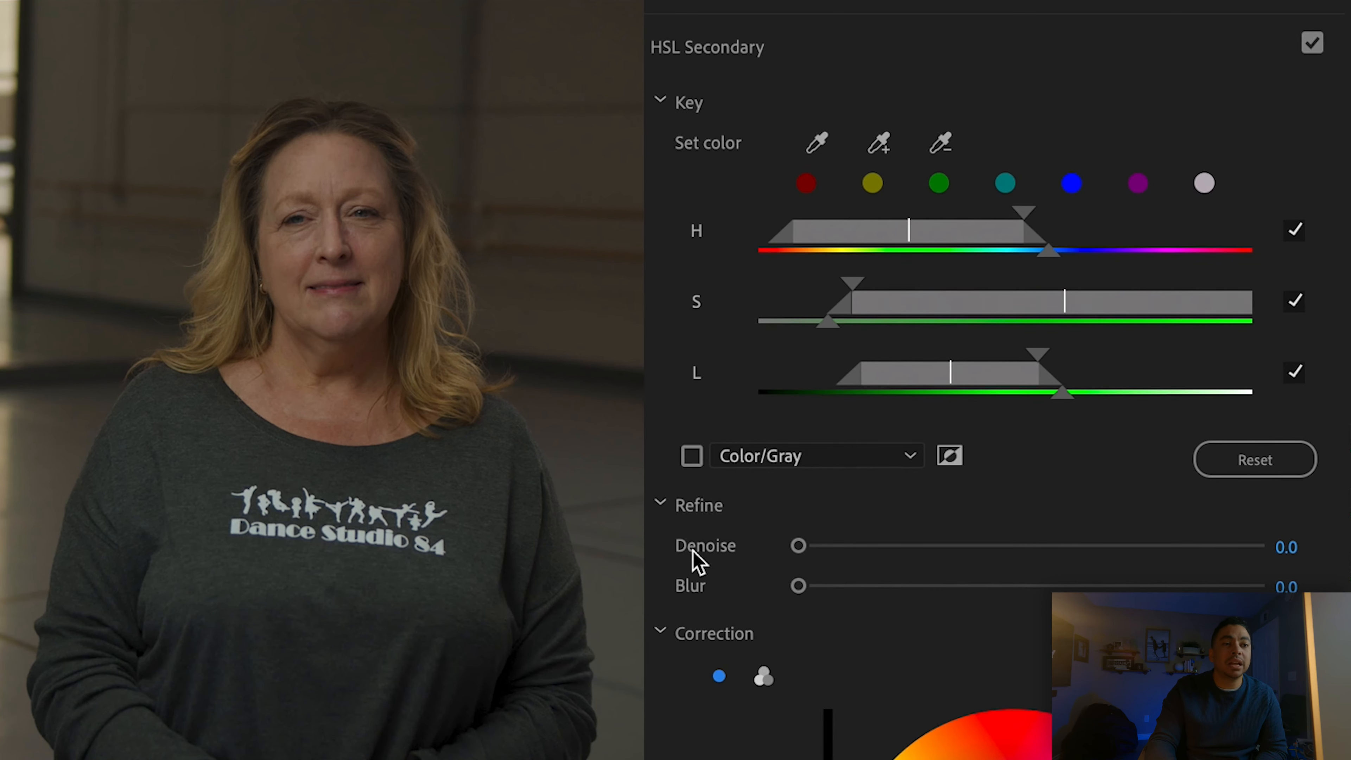
click(691, 456)
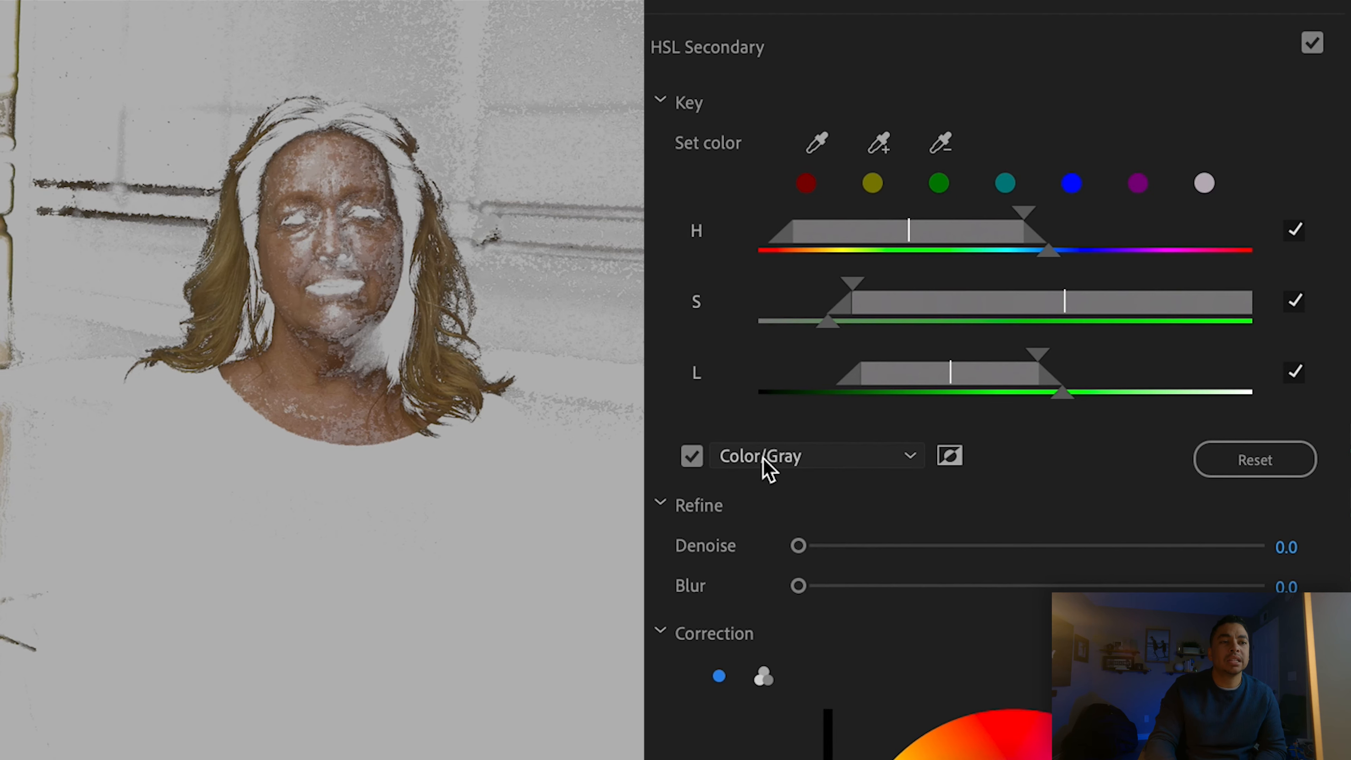
Refine the skin key by widening the hue range, narrowing the luminance range and adjusting the saturation falloff, and hide the mask
mouse_move(1051, 255)
mouse_down()
mouse_move(999, 263)
mouse_move(1073, 259)
mouse_up()
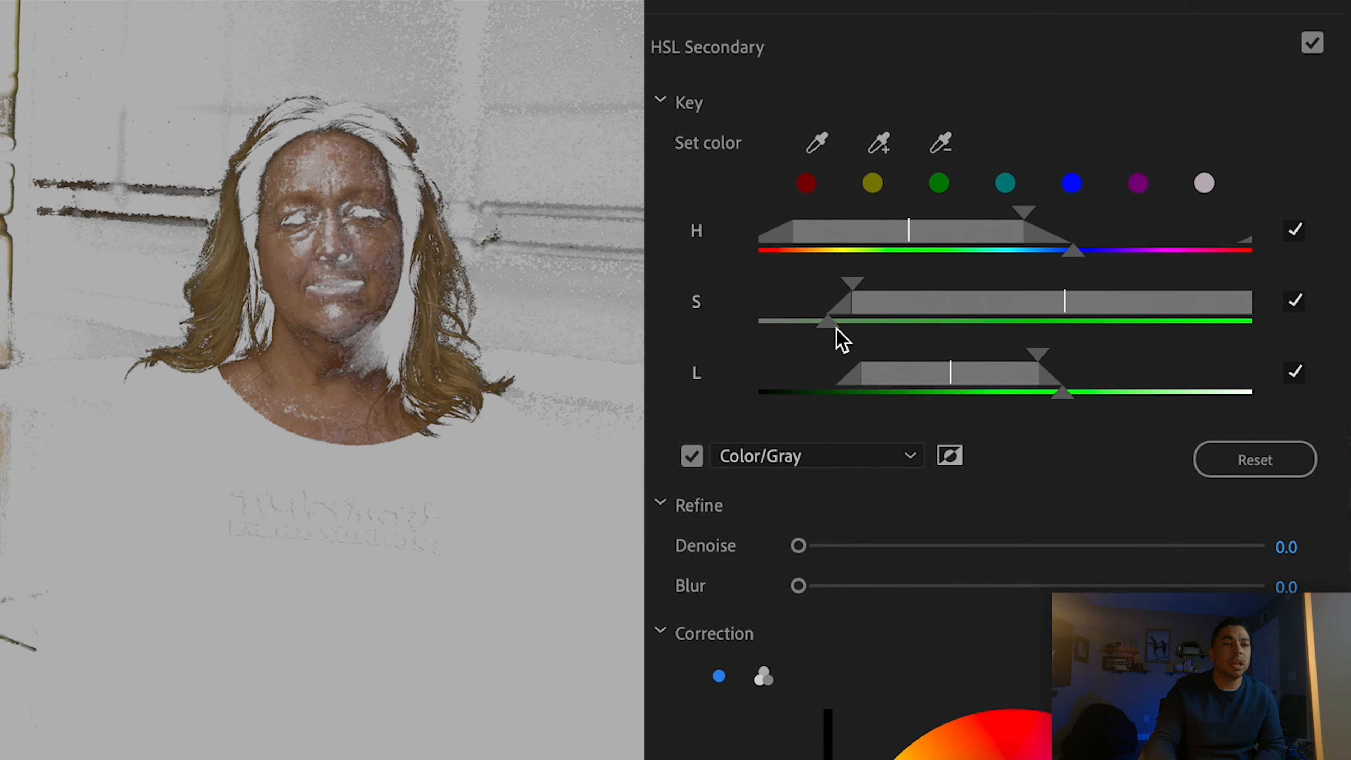
drag(837, 330, 875, 338)
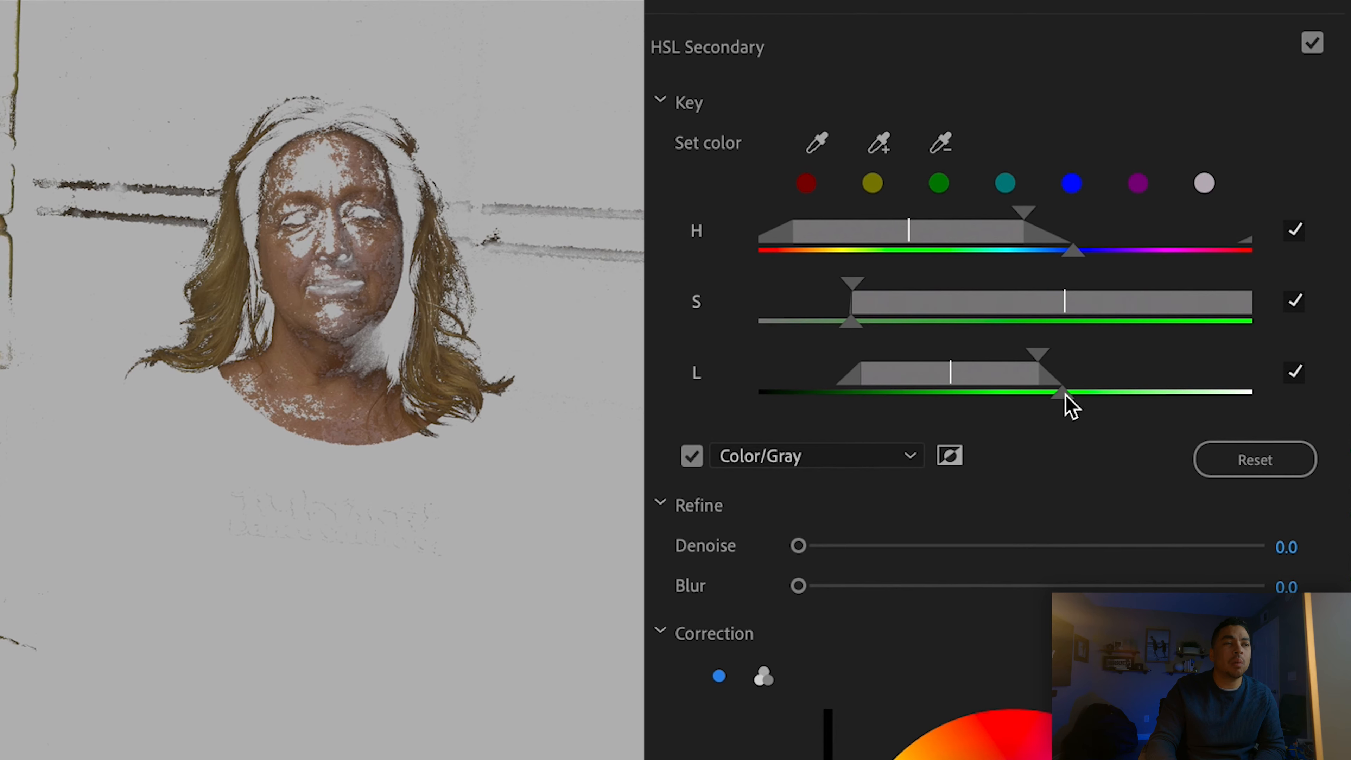
drag(1070, 407, 1043, 400)
click(812, 327)
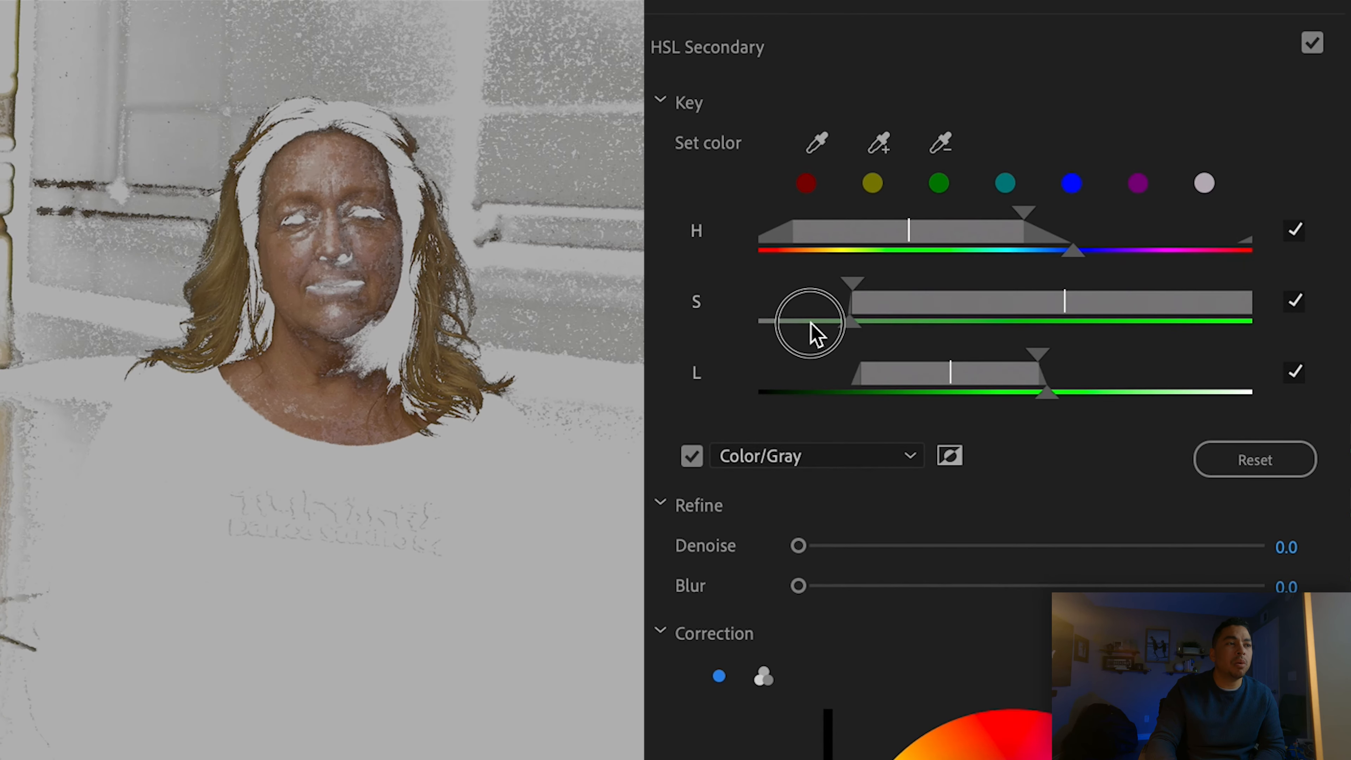
drag(810, 323, 855, 293)
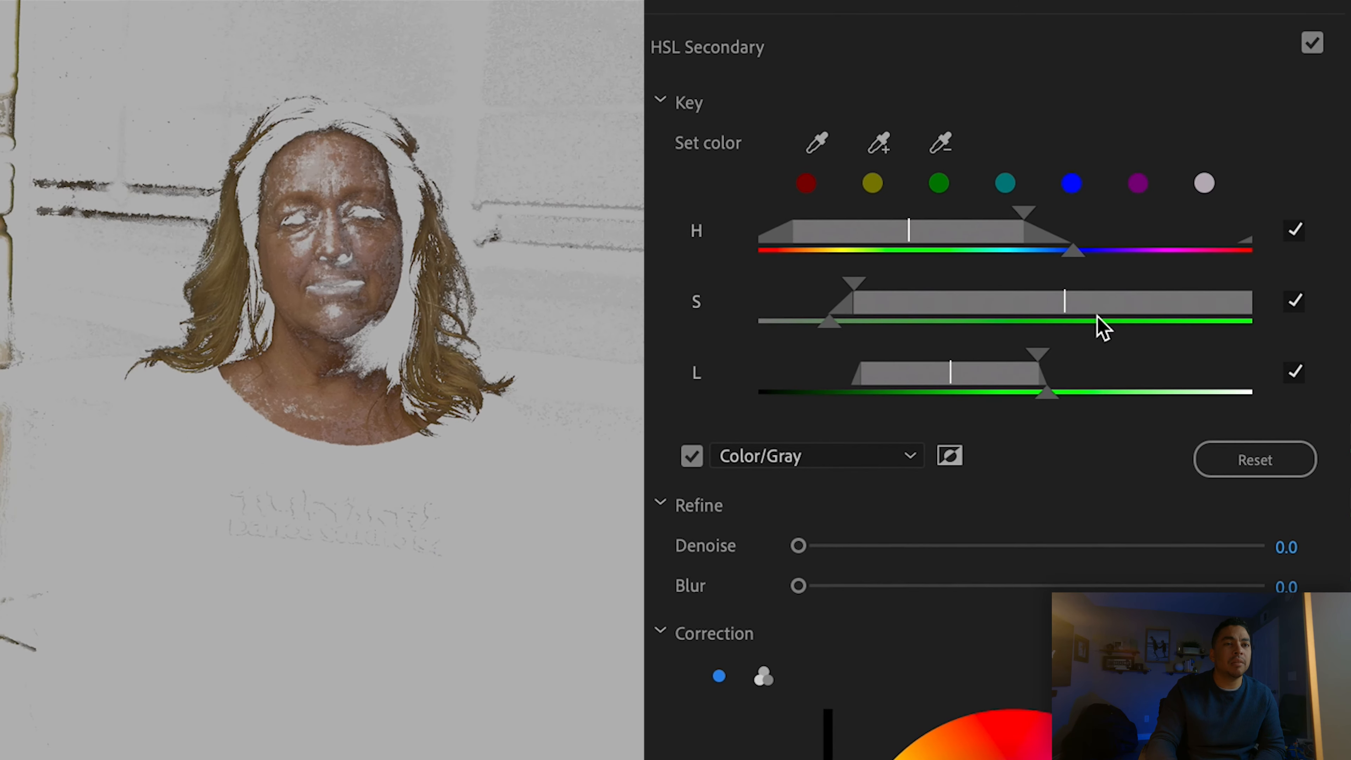
mouse_move(1037, 367)
mouse_down()
mouse_move(1004, 356)
mouse_move(1015, 362)
mouse_up()
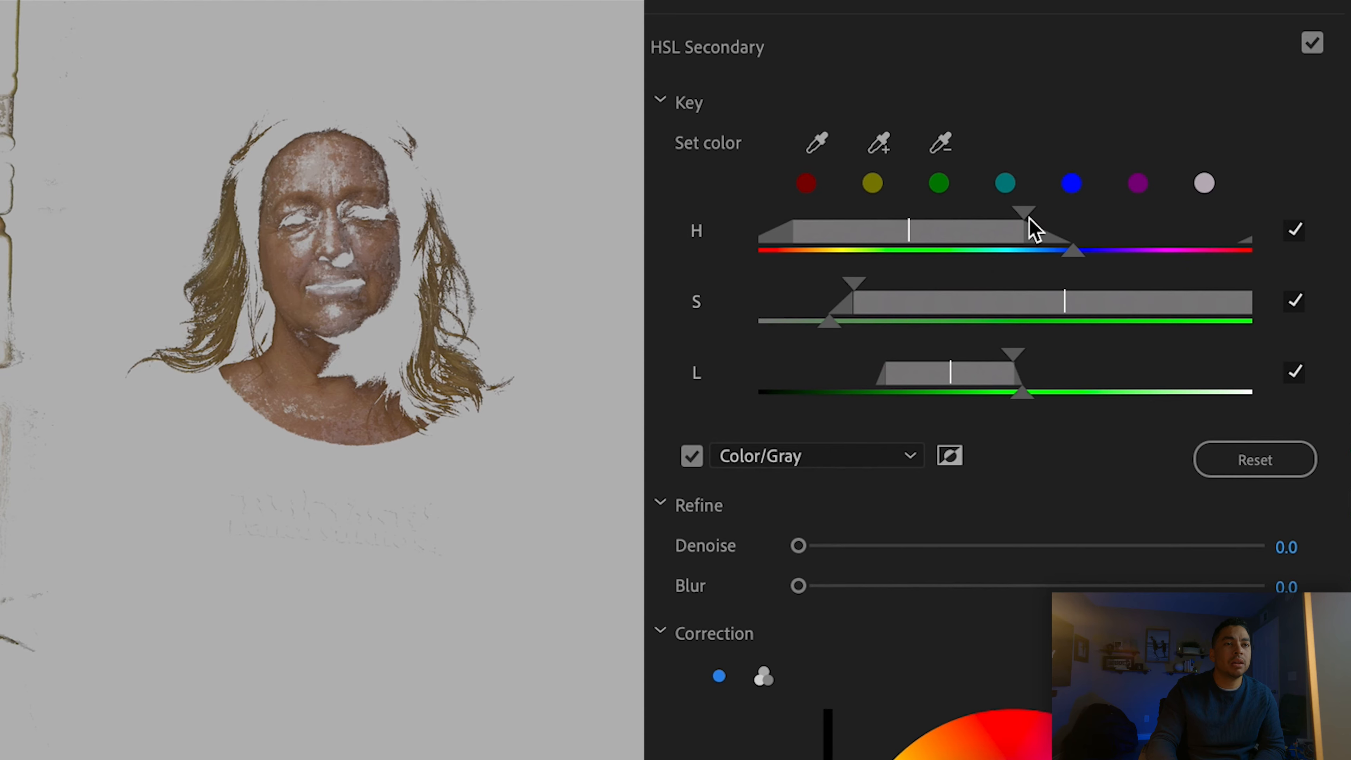
drag(1027, 216, 1062, 219)
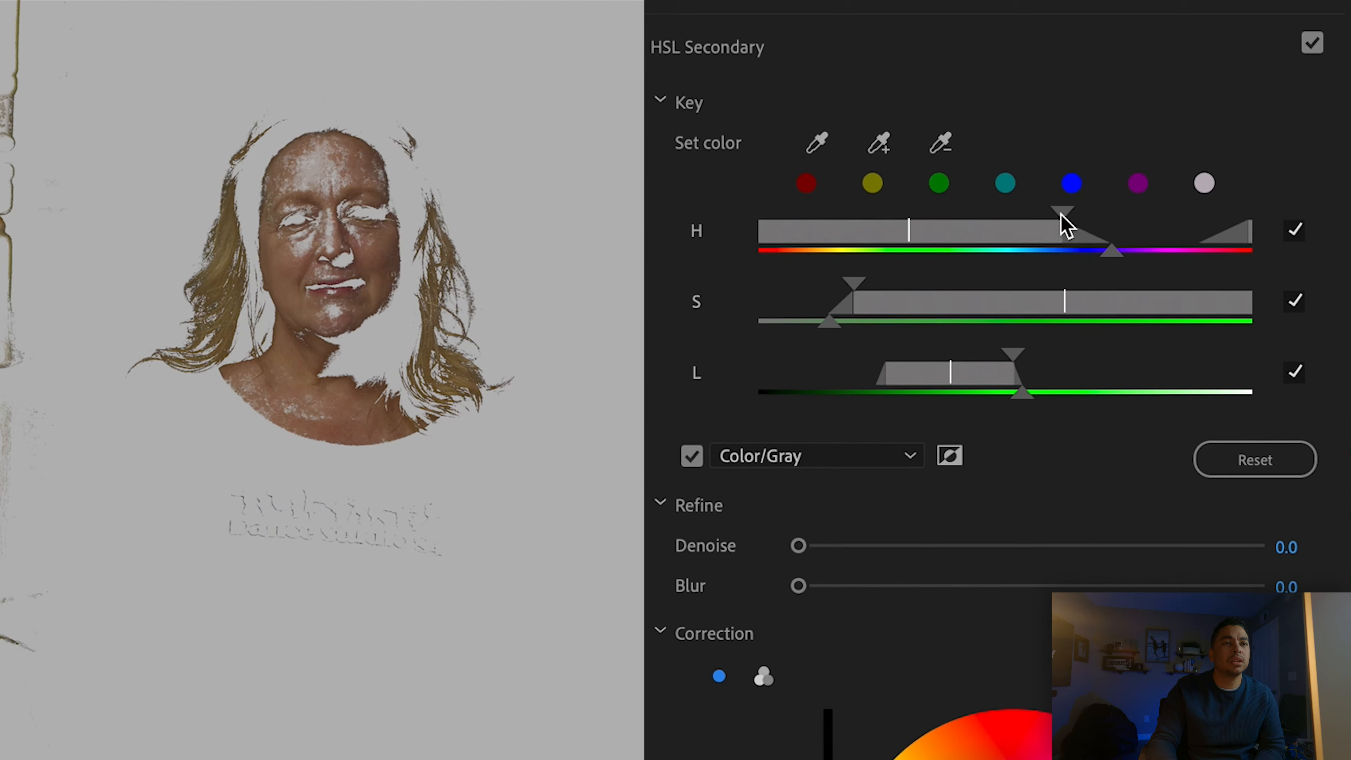
click(694, 458)
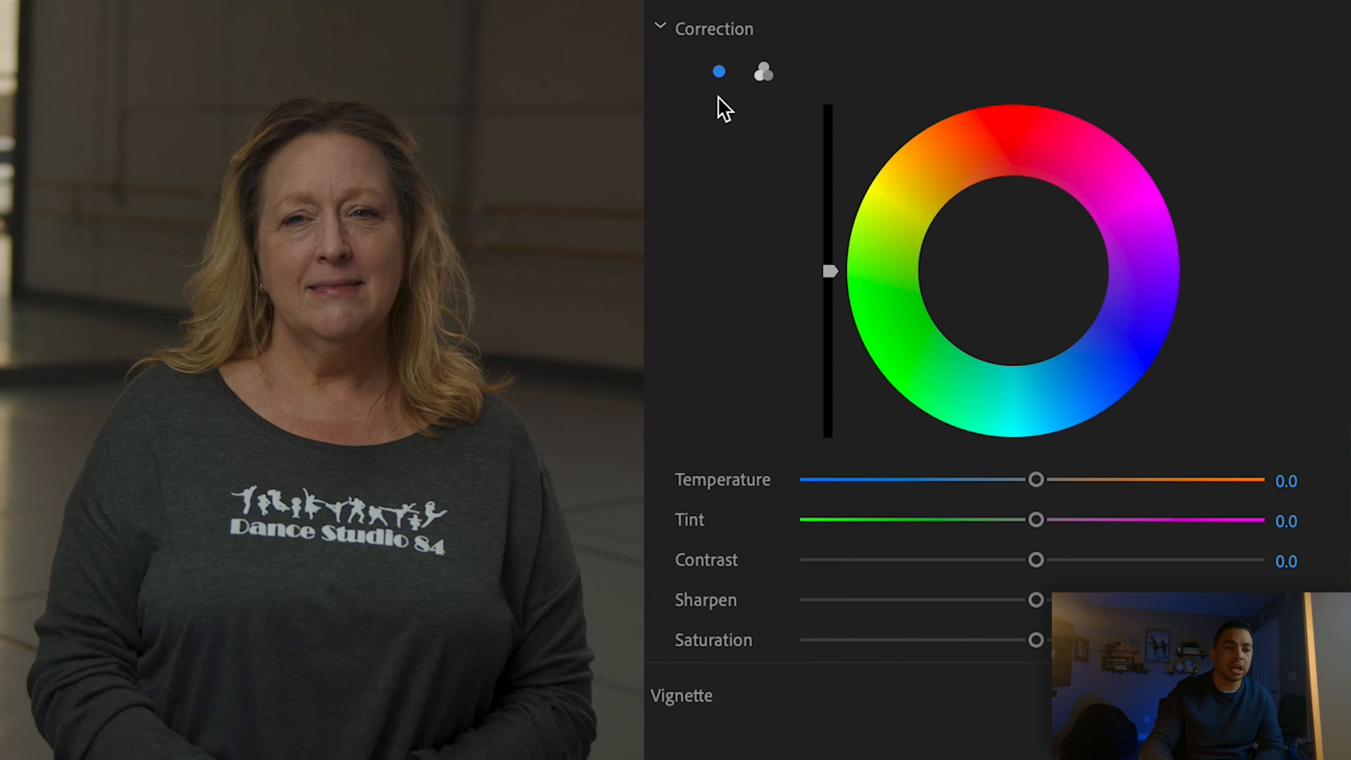
Test the keyed skin's Saturation at zero and at a strong boost, and settle it just above neutral
drag(1035, 640, 718, 636)
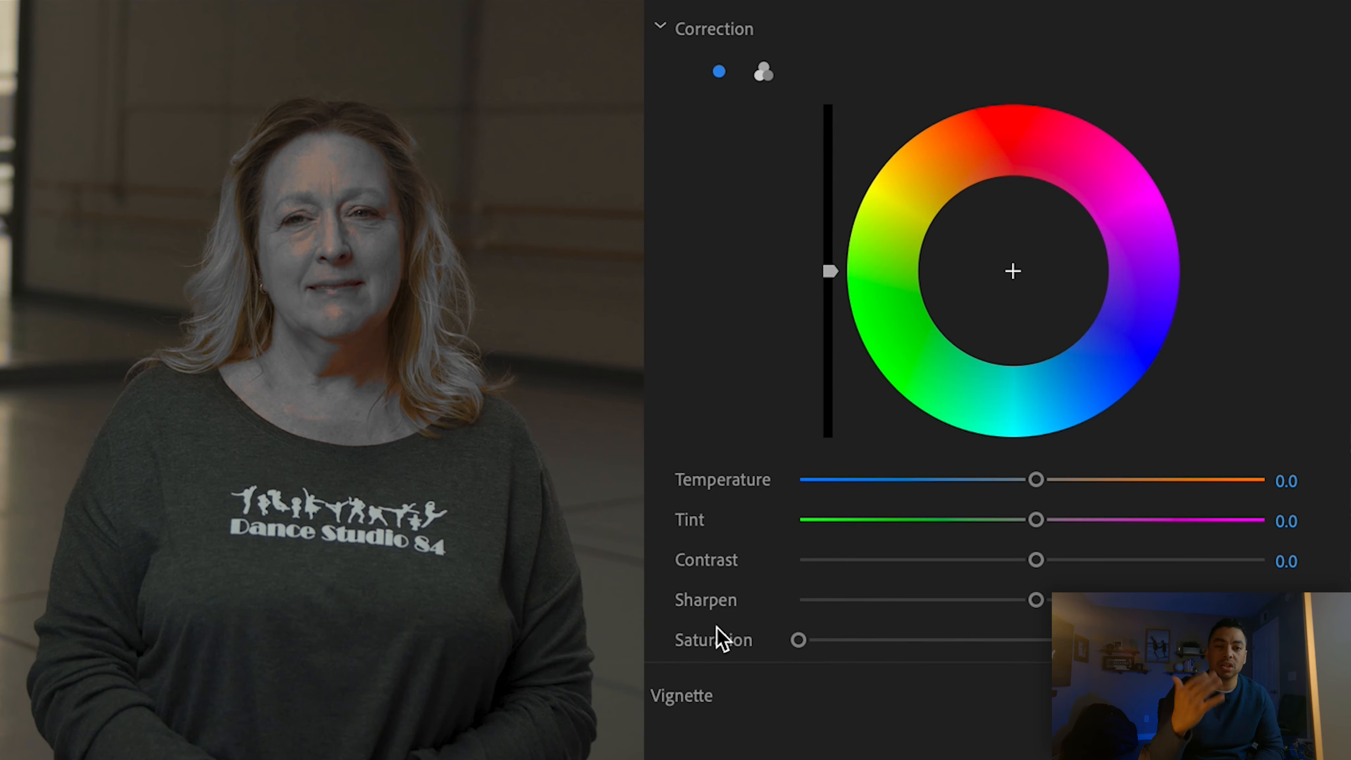
drag(790, 649, 1128, 641)
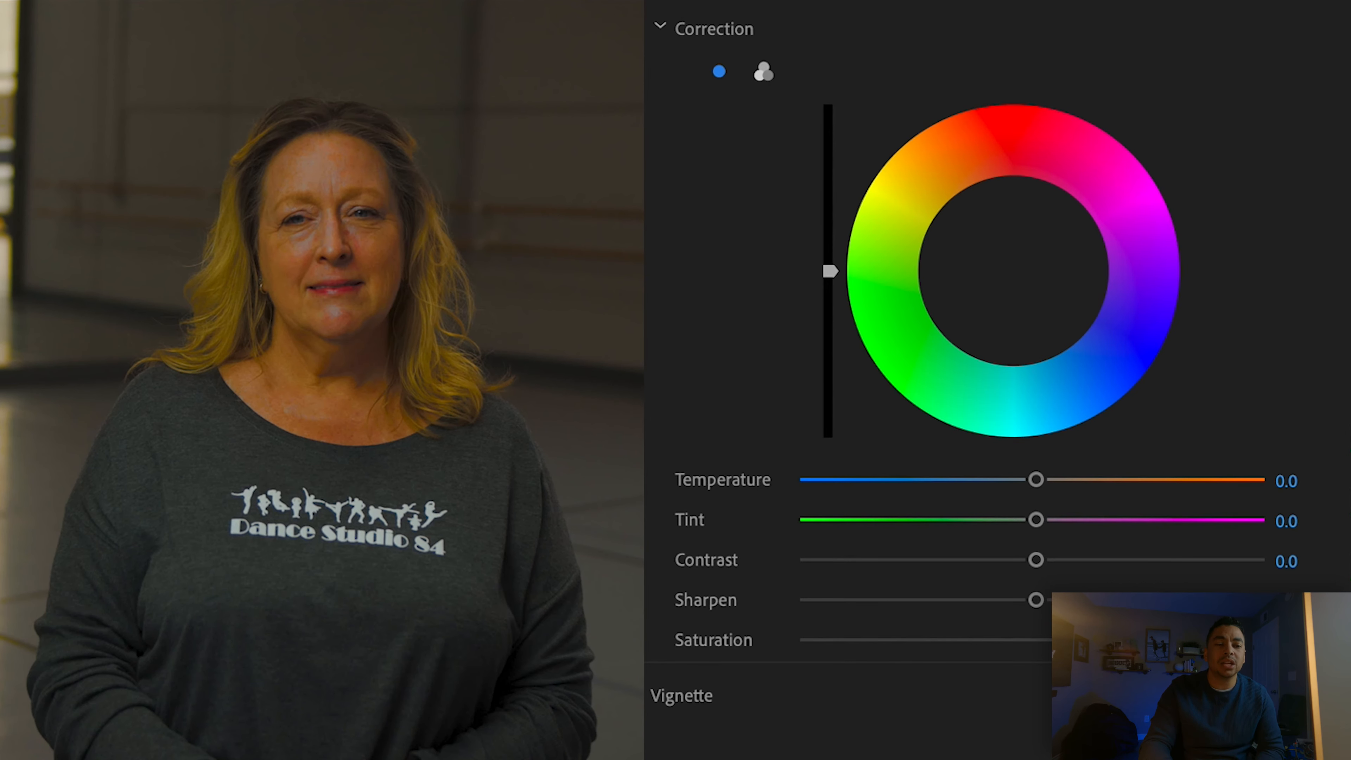
click(1043, 641)
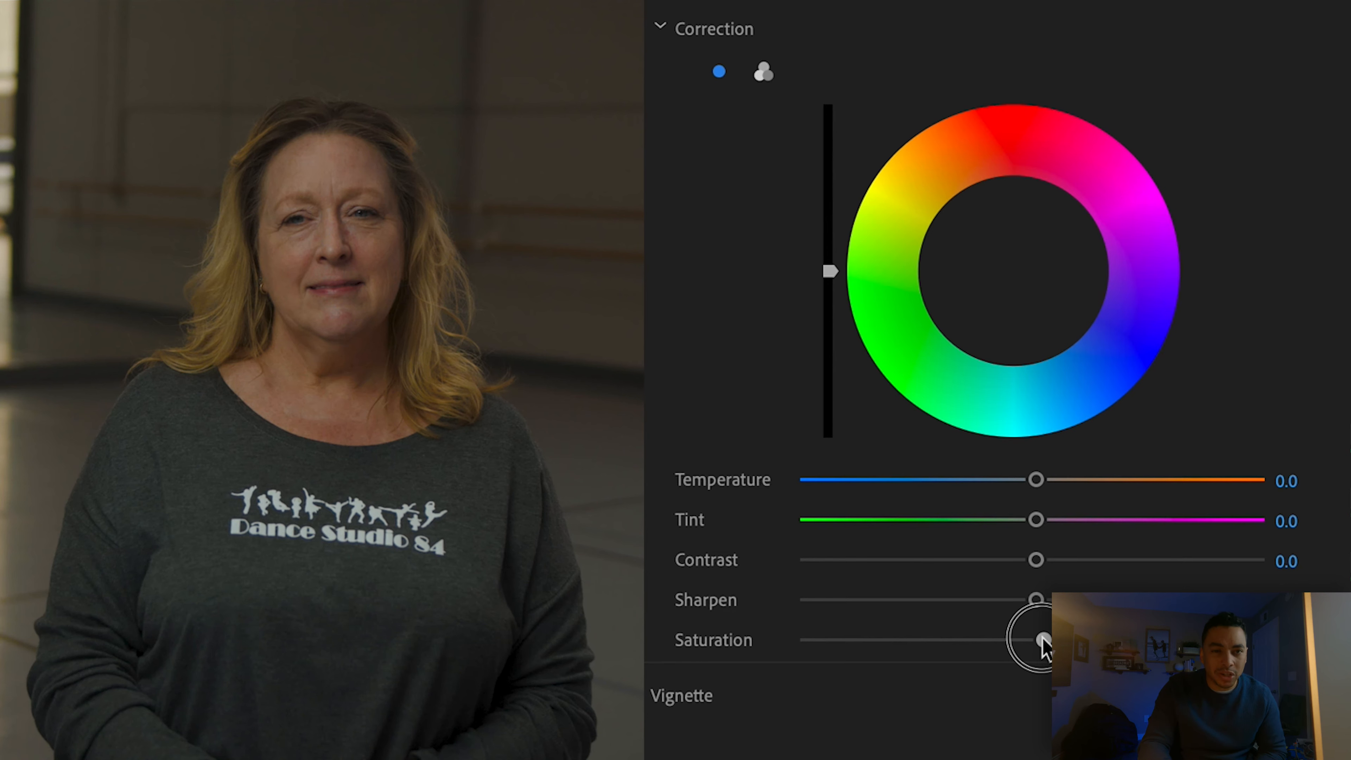